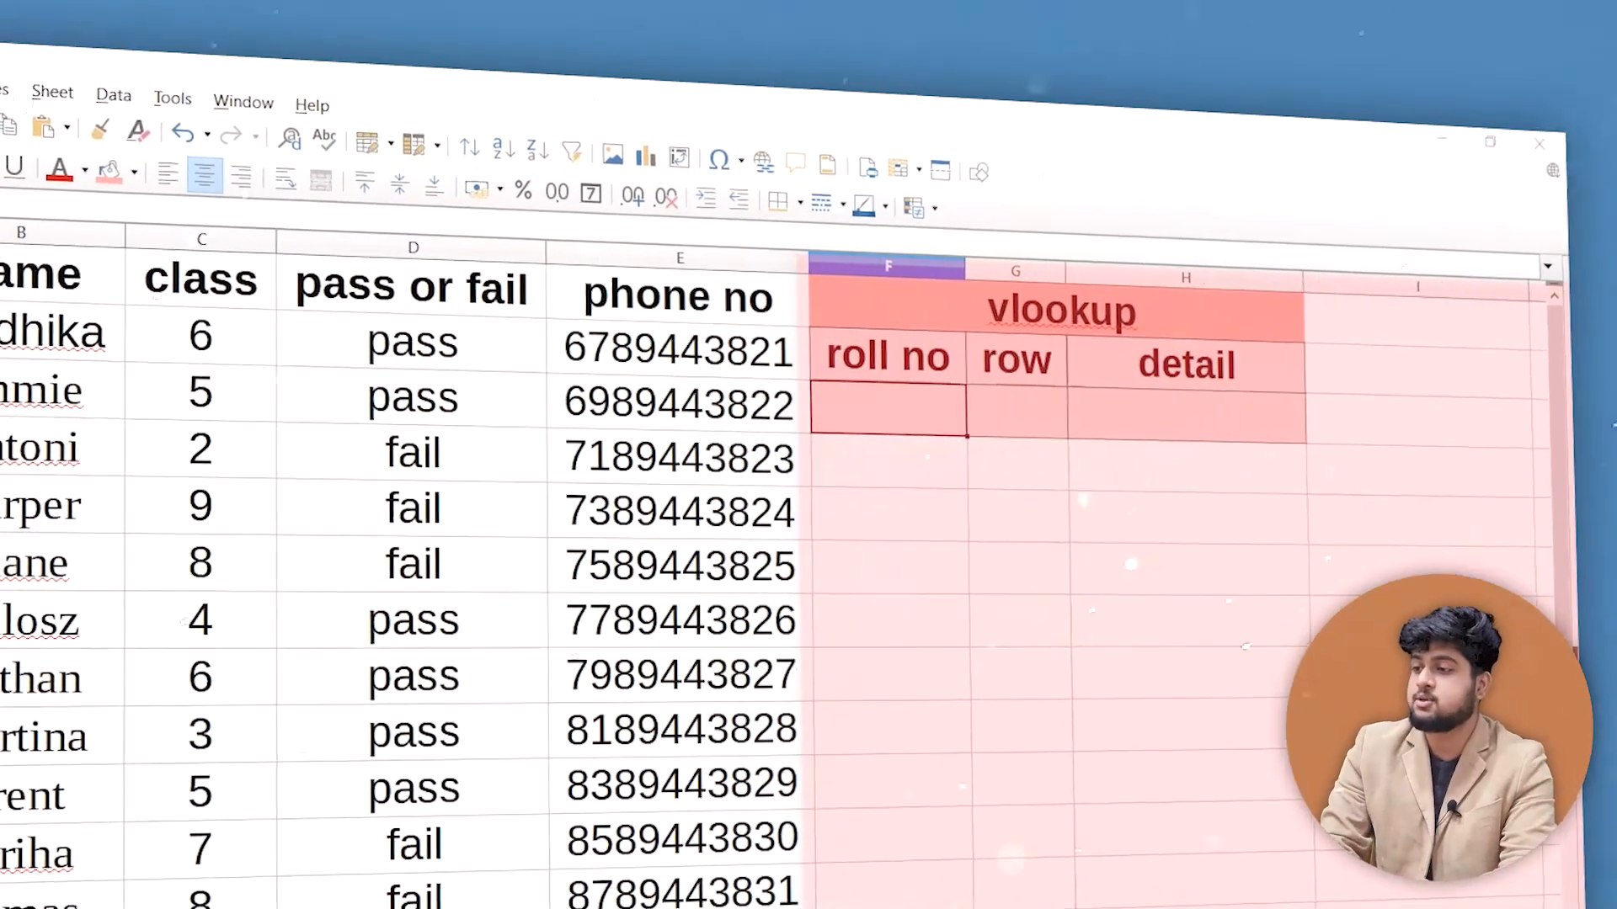
click(911, 357)
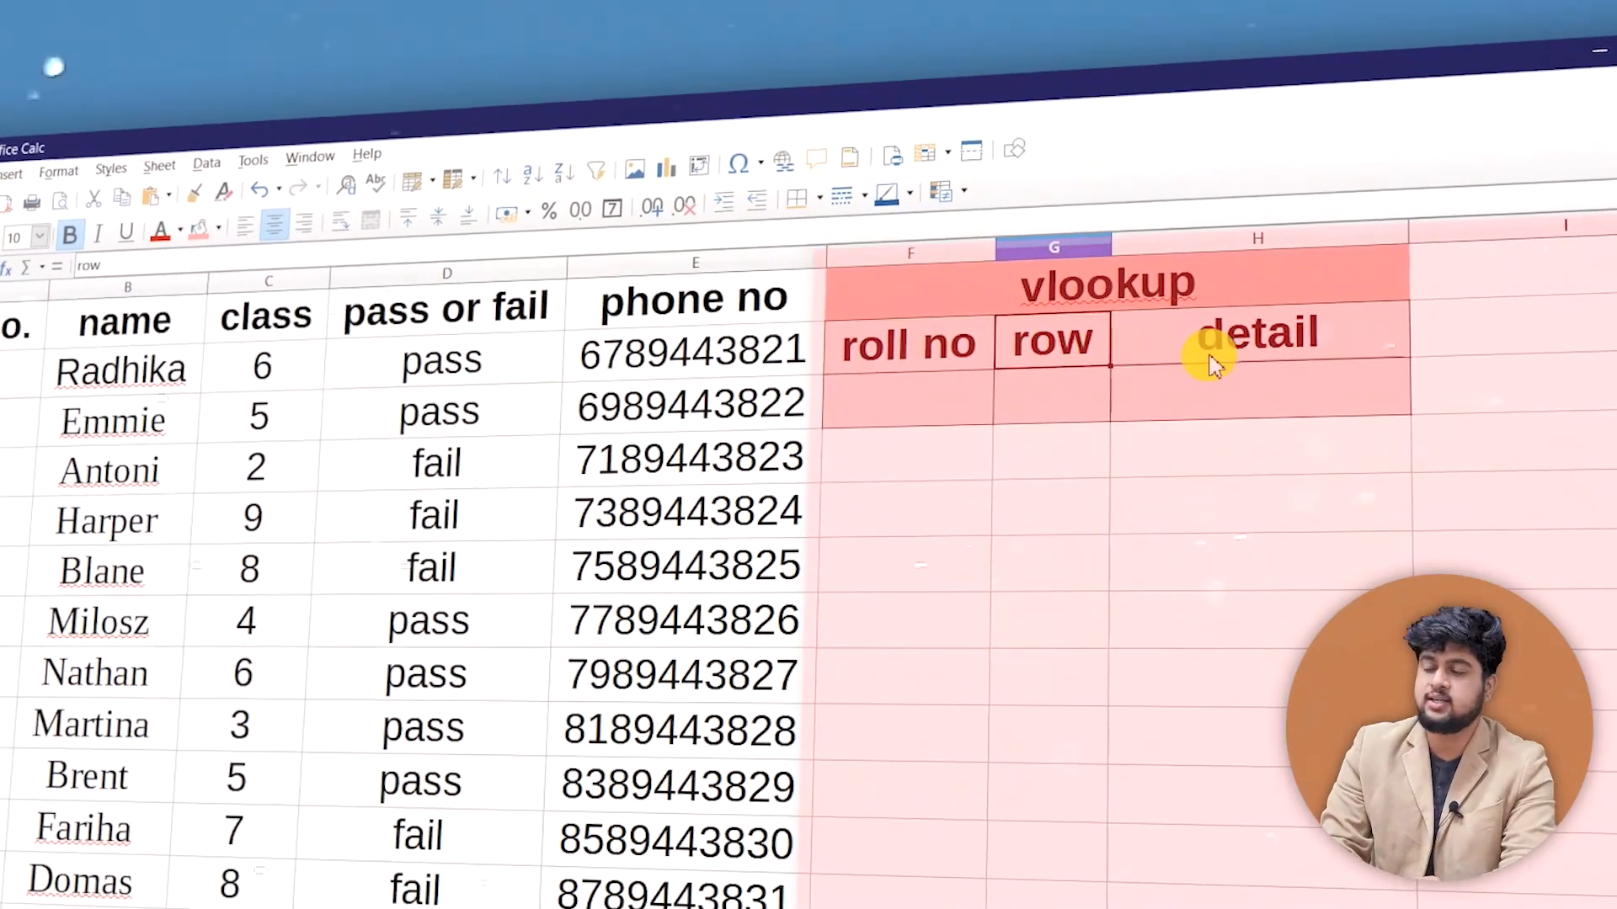
click(1204, 347)
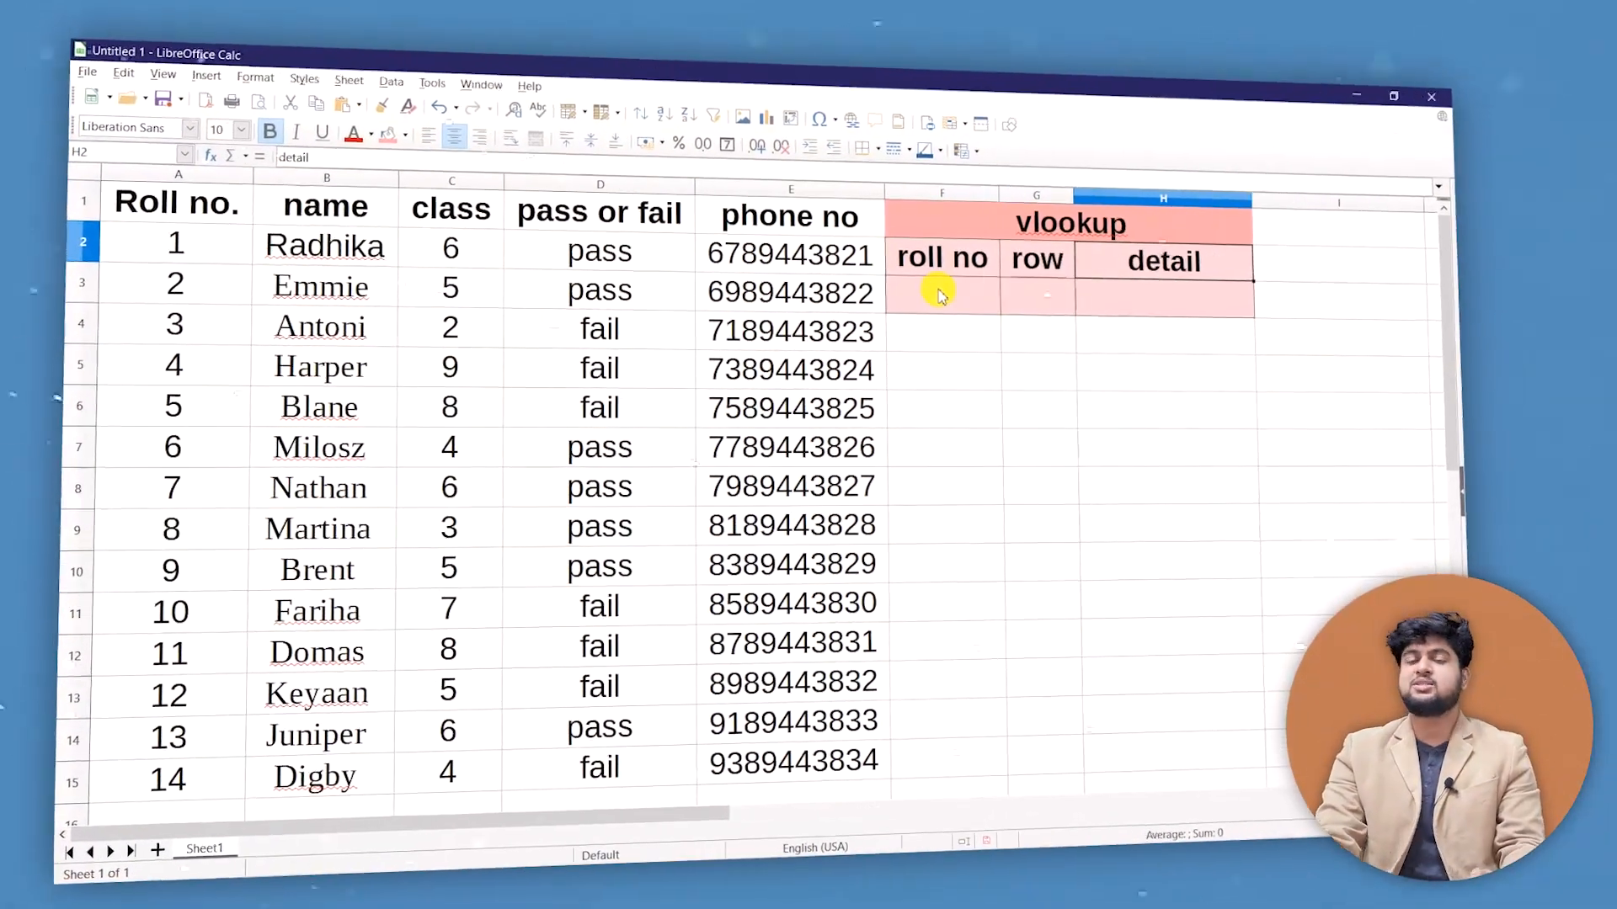
click(943, 295)
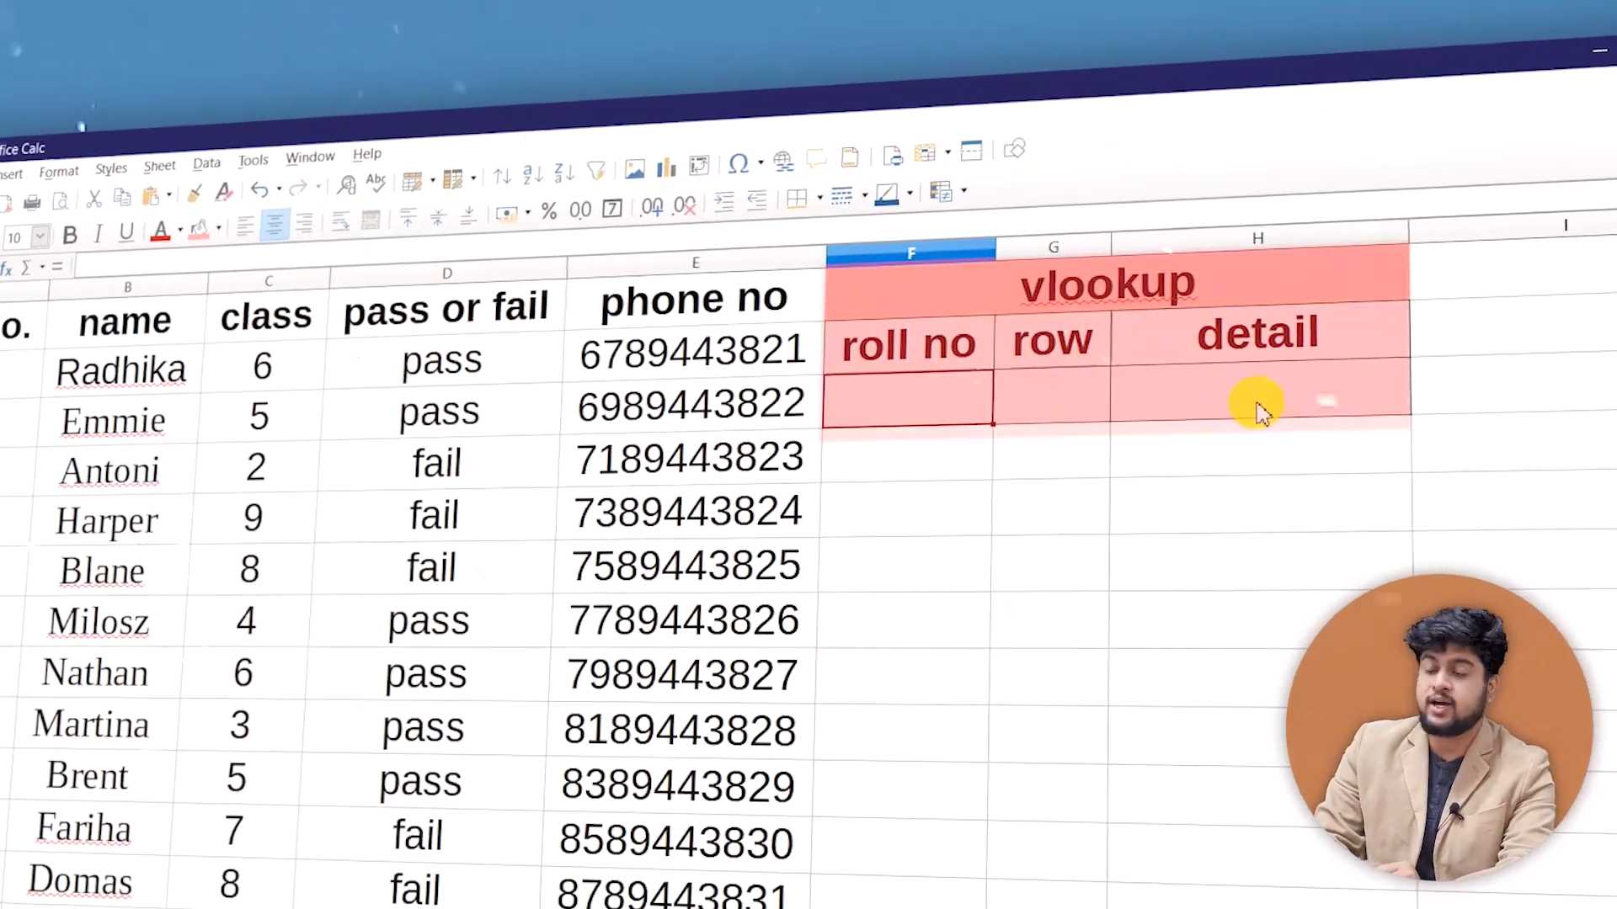
Enter the formula =VLOOKUP(F3,A2:E15,G3,0) in cell H3 under the detail heading.
click(1192, 302)
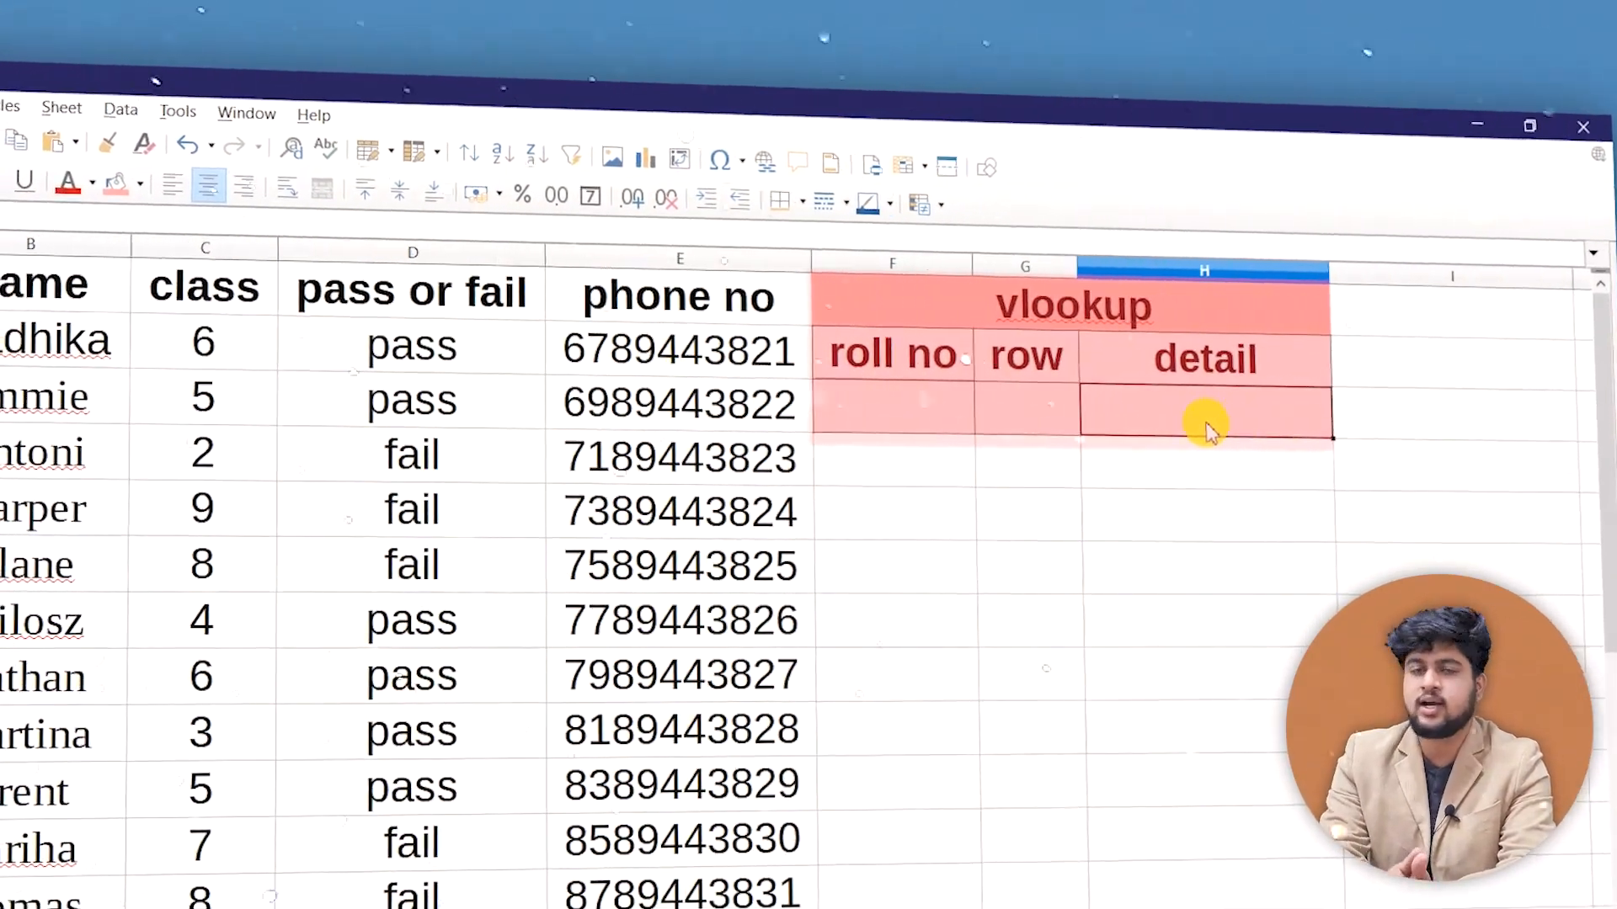
text(=)
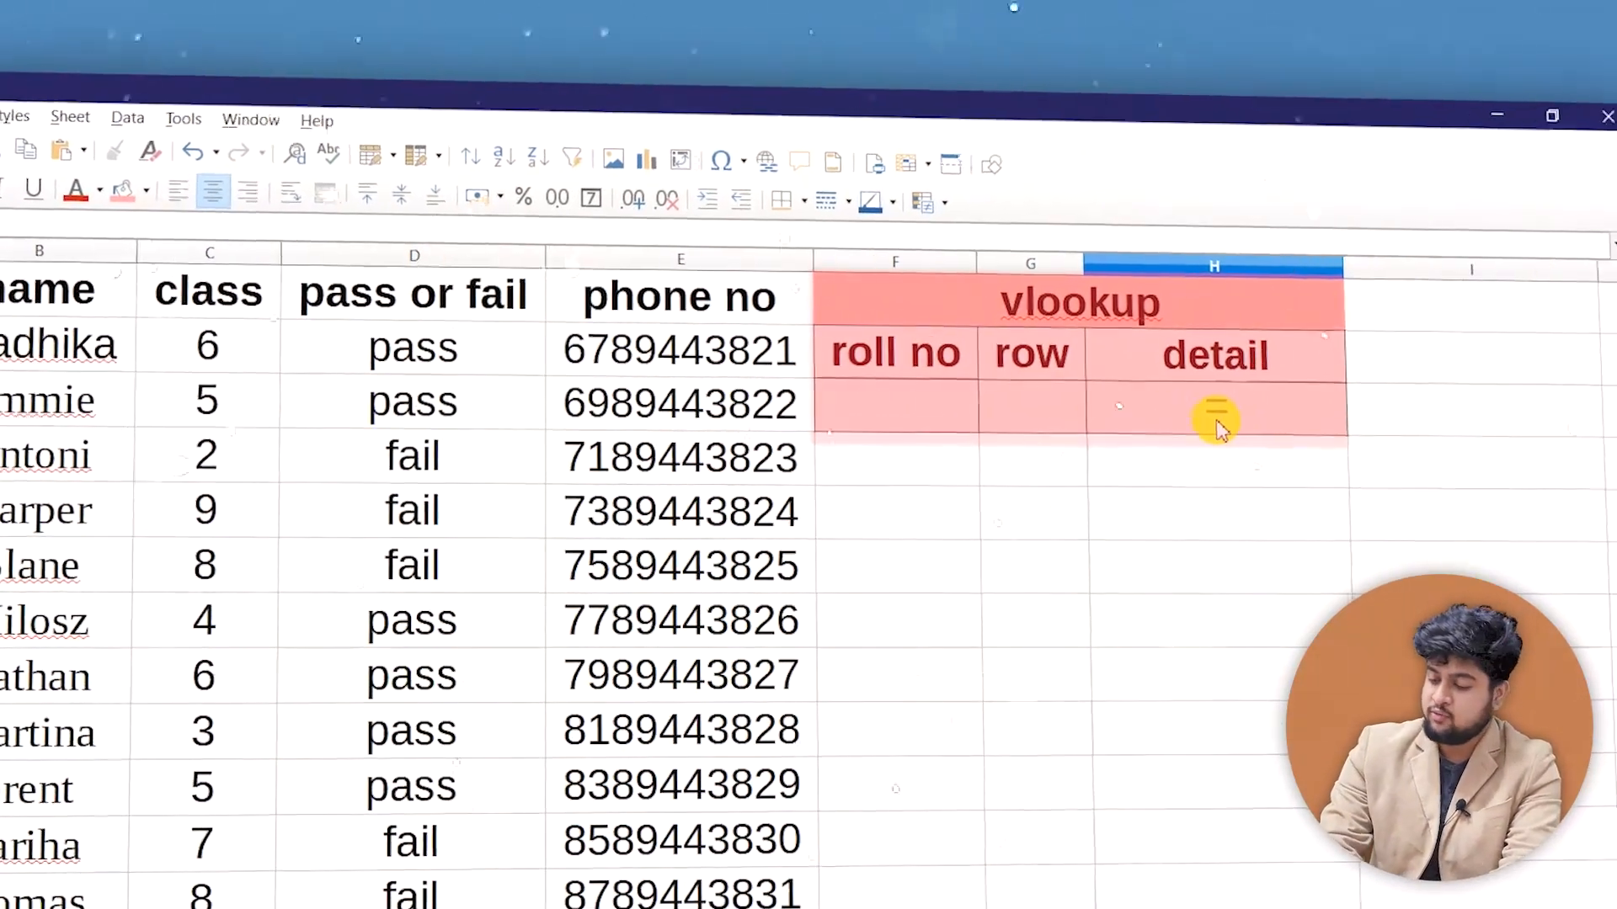
text(vl)
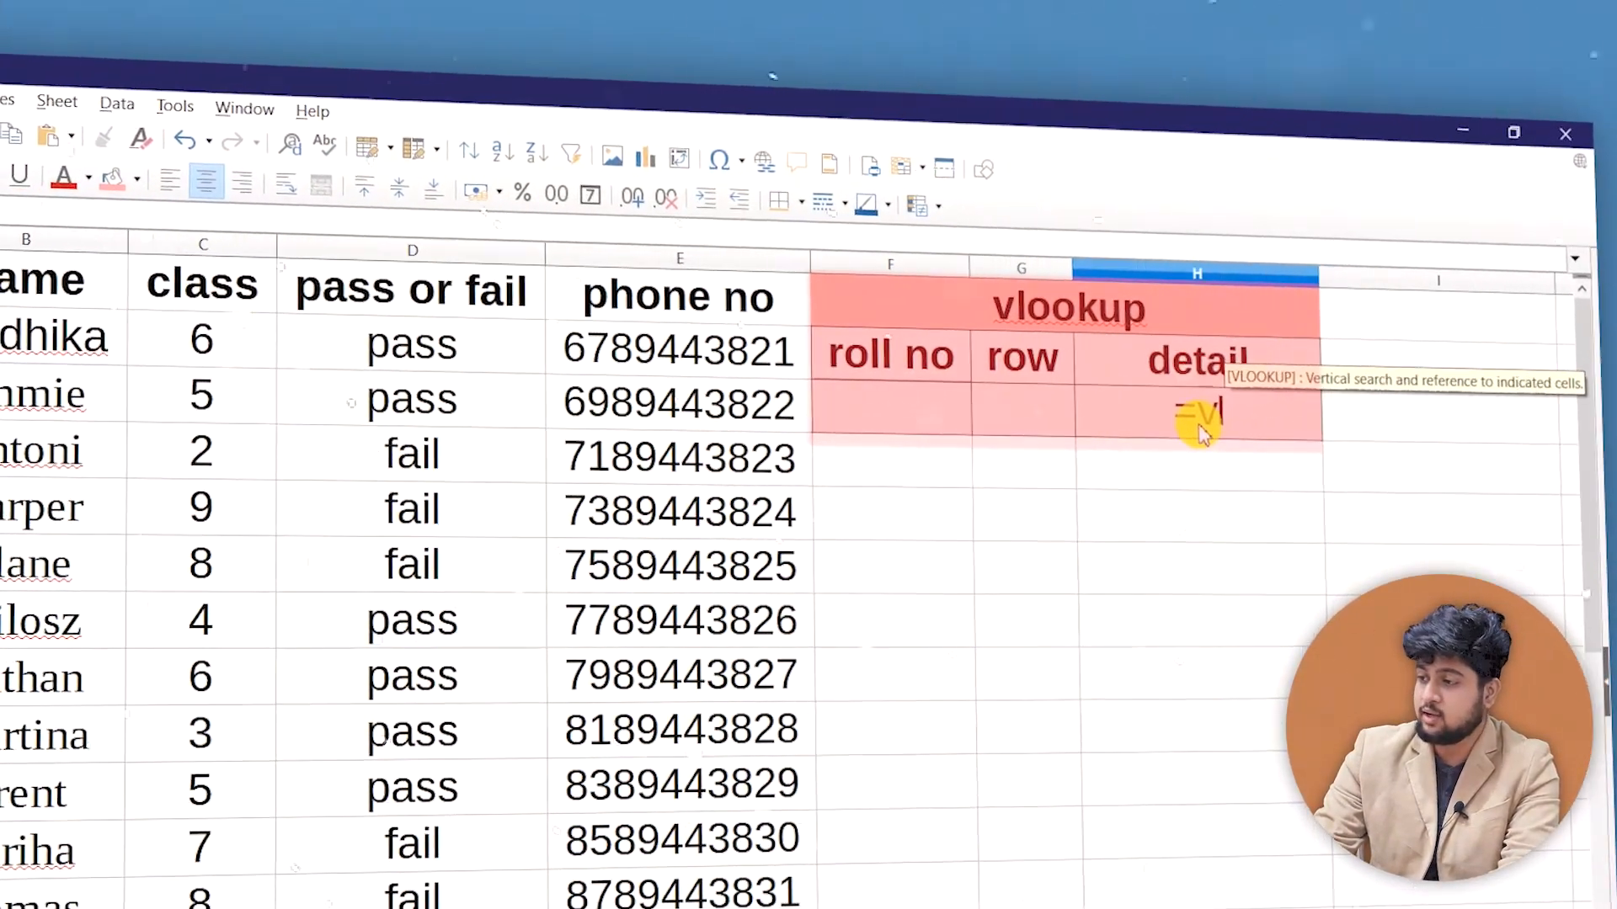
text(ookup)
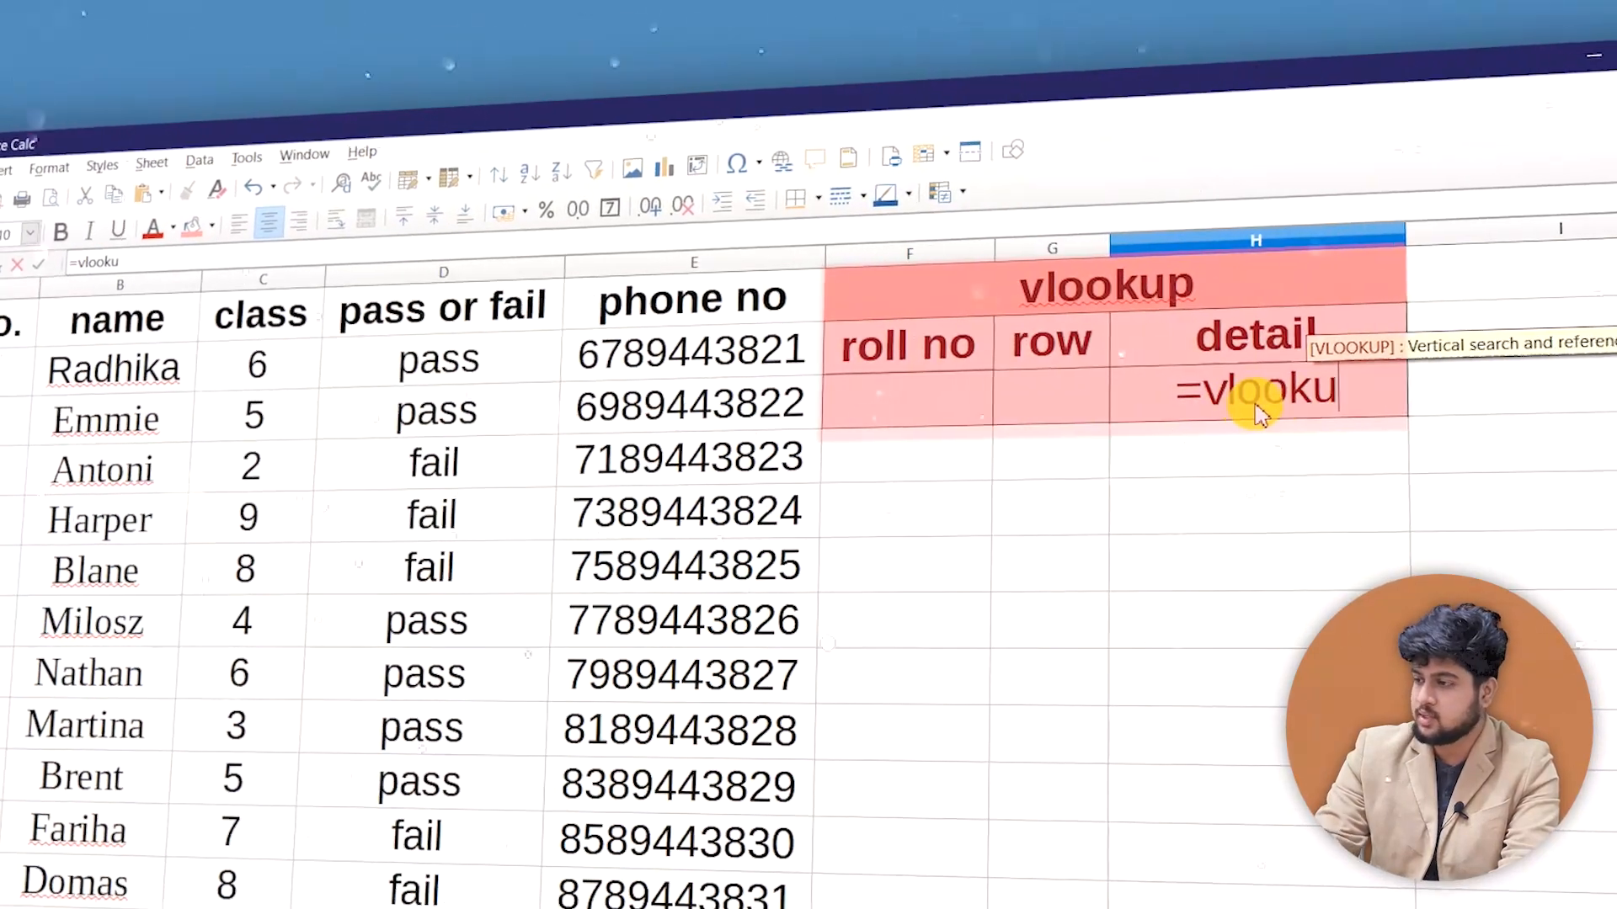
text(()
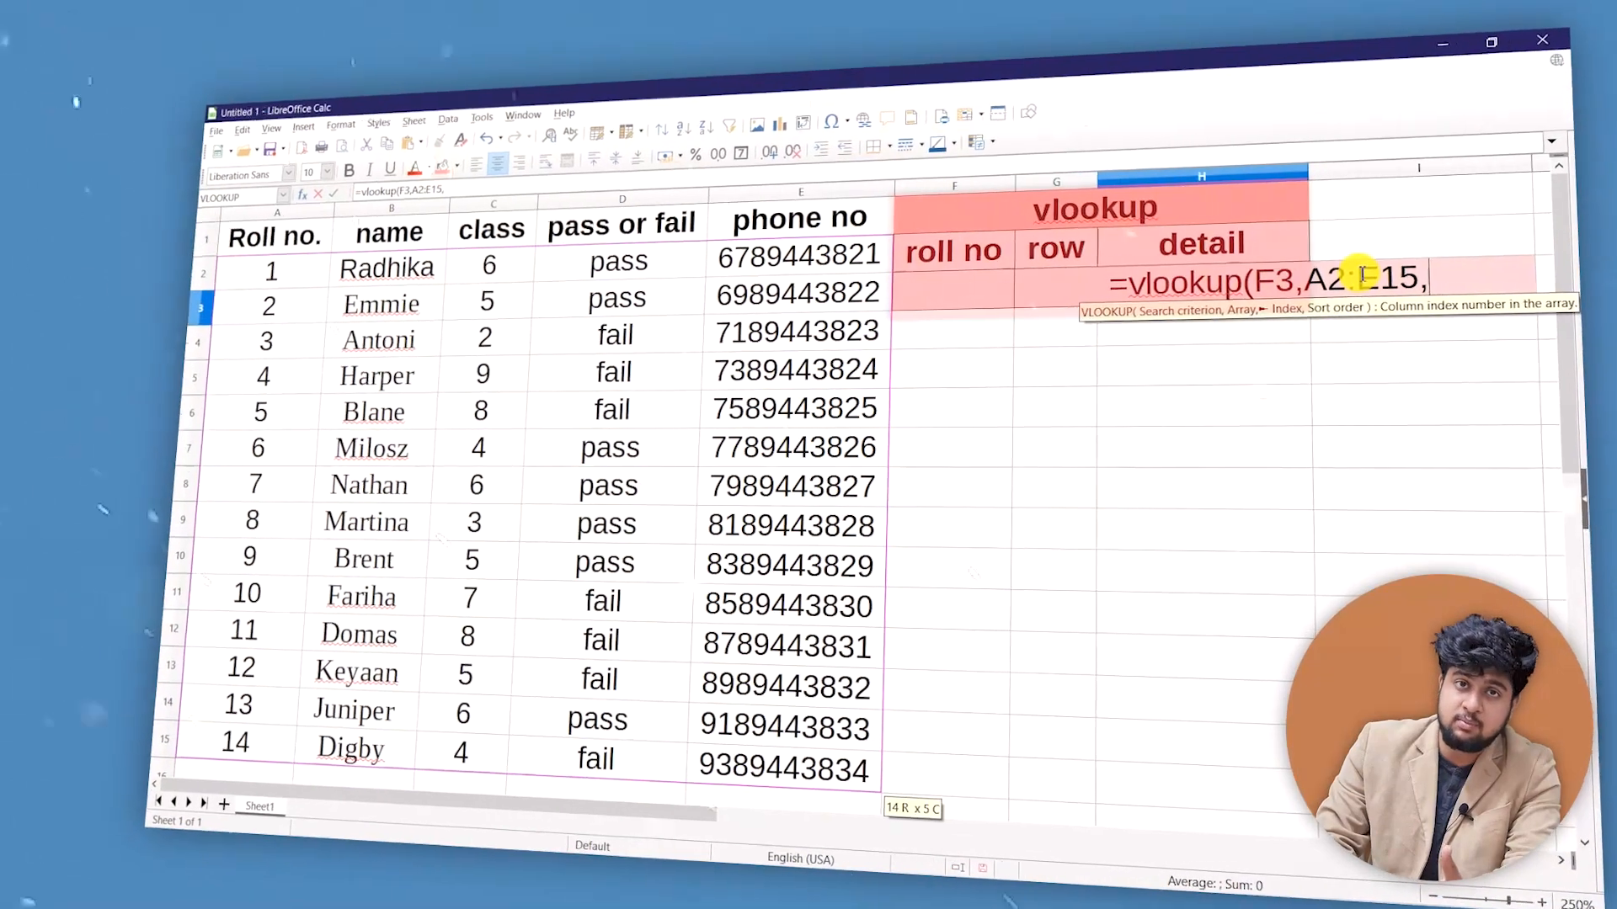
click(1052, 293)
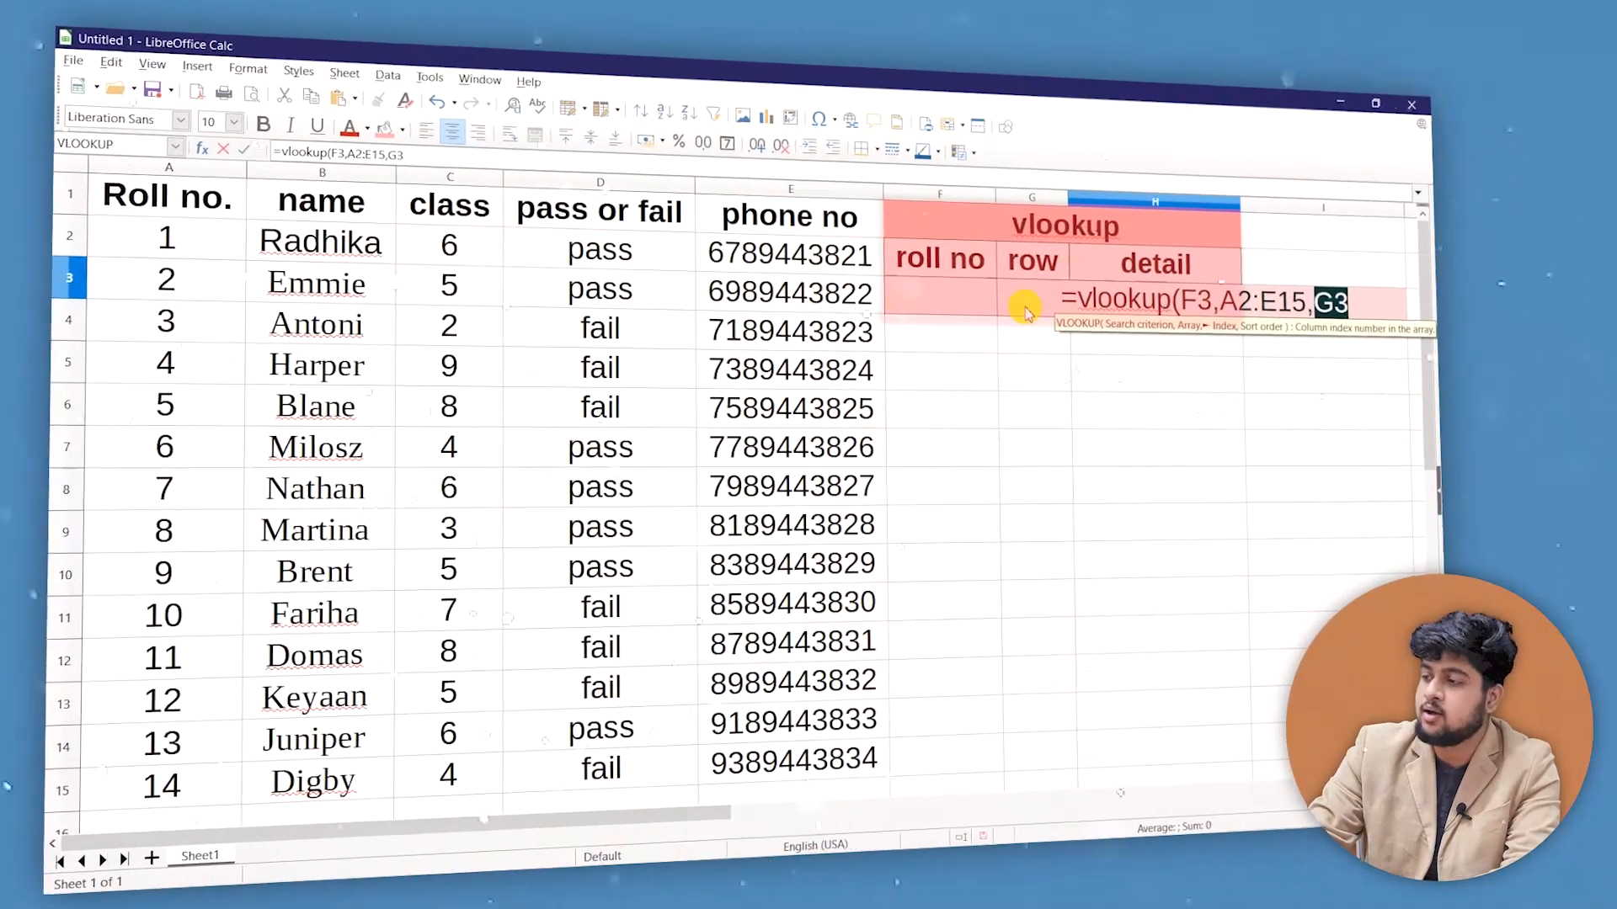
text(,)
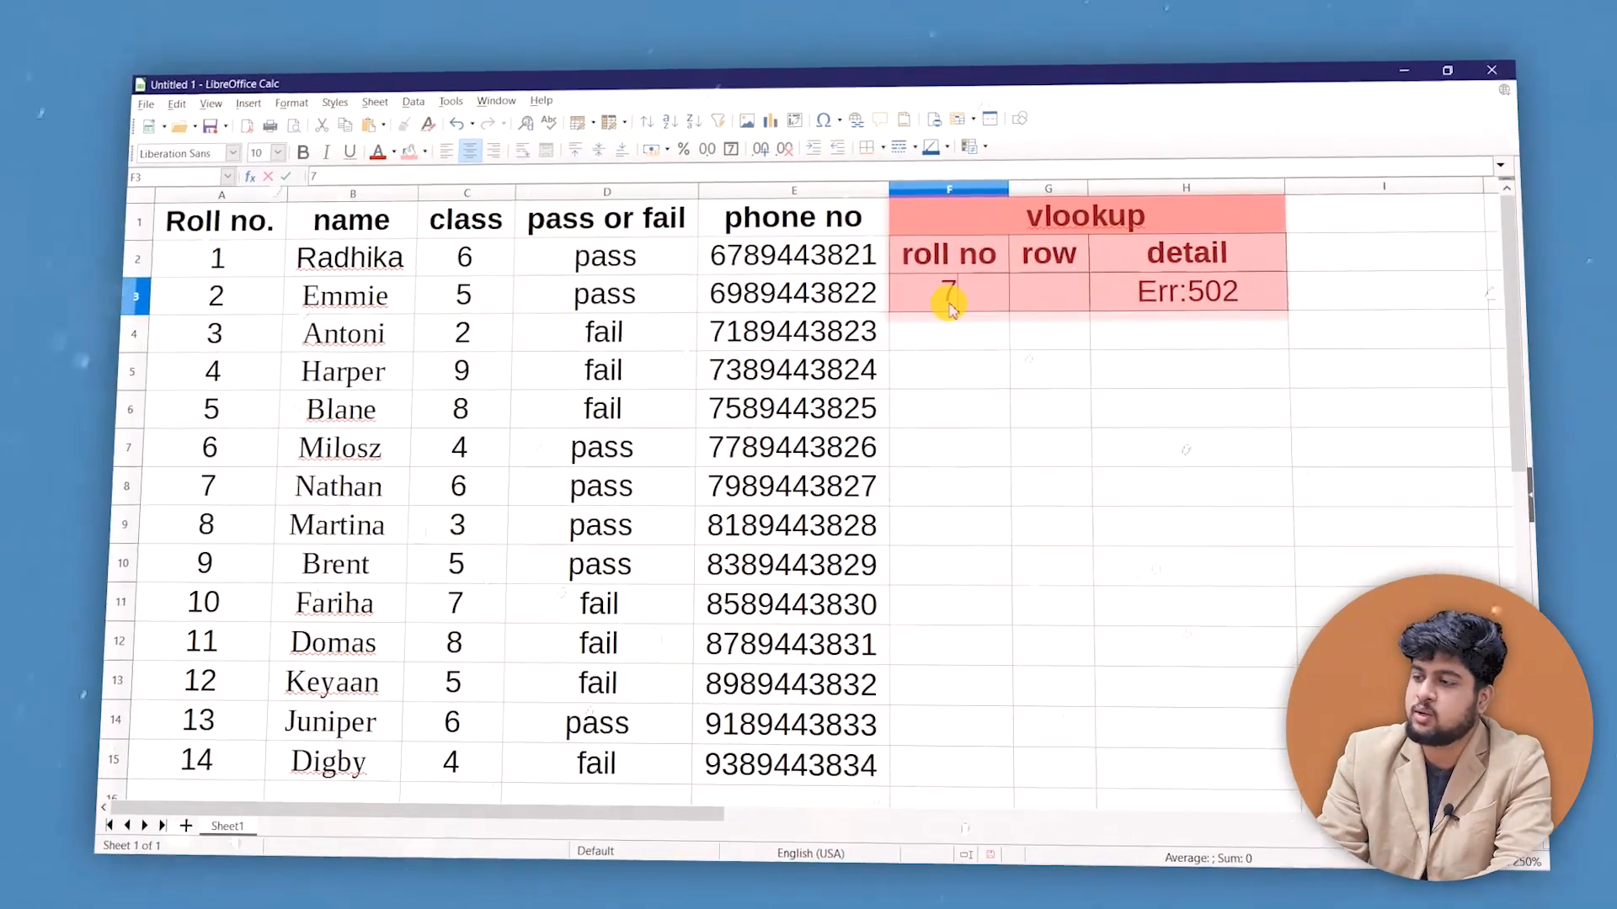
Set the lookup row value in G3 to 5 and the roll no in F3 to 8.
click(1059, 286)
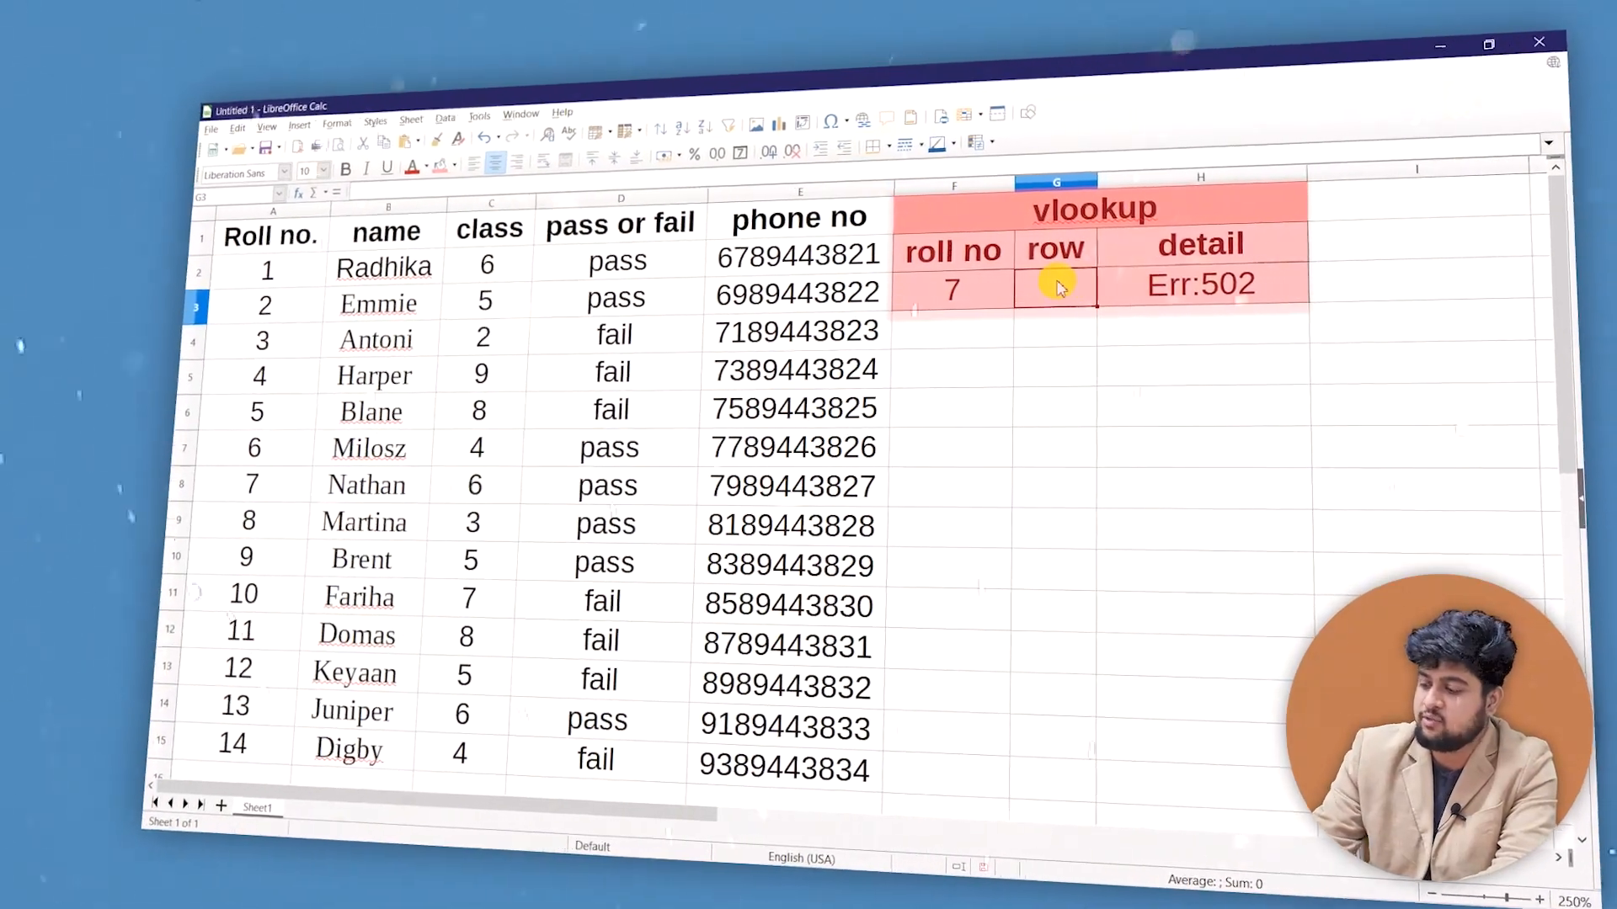
text(5)
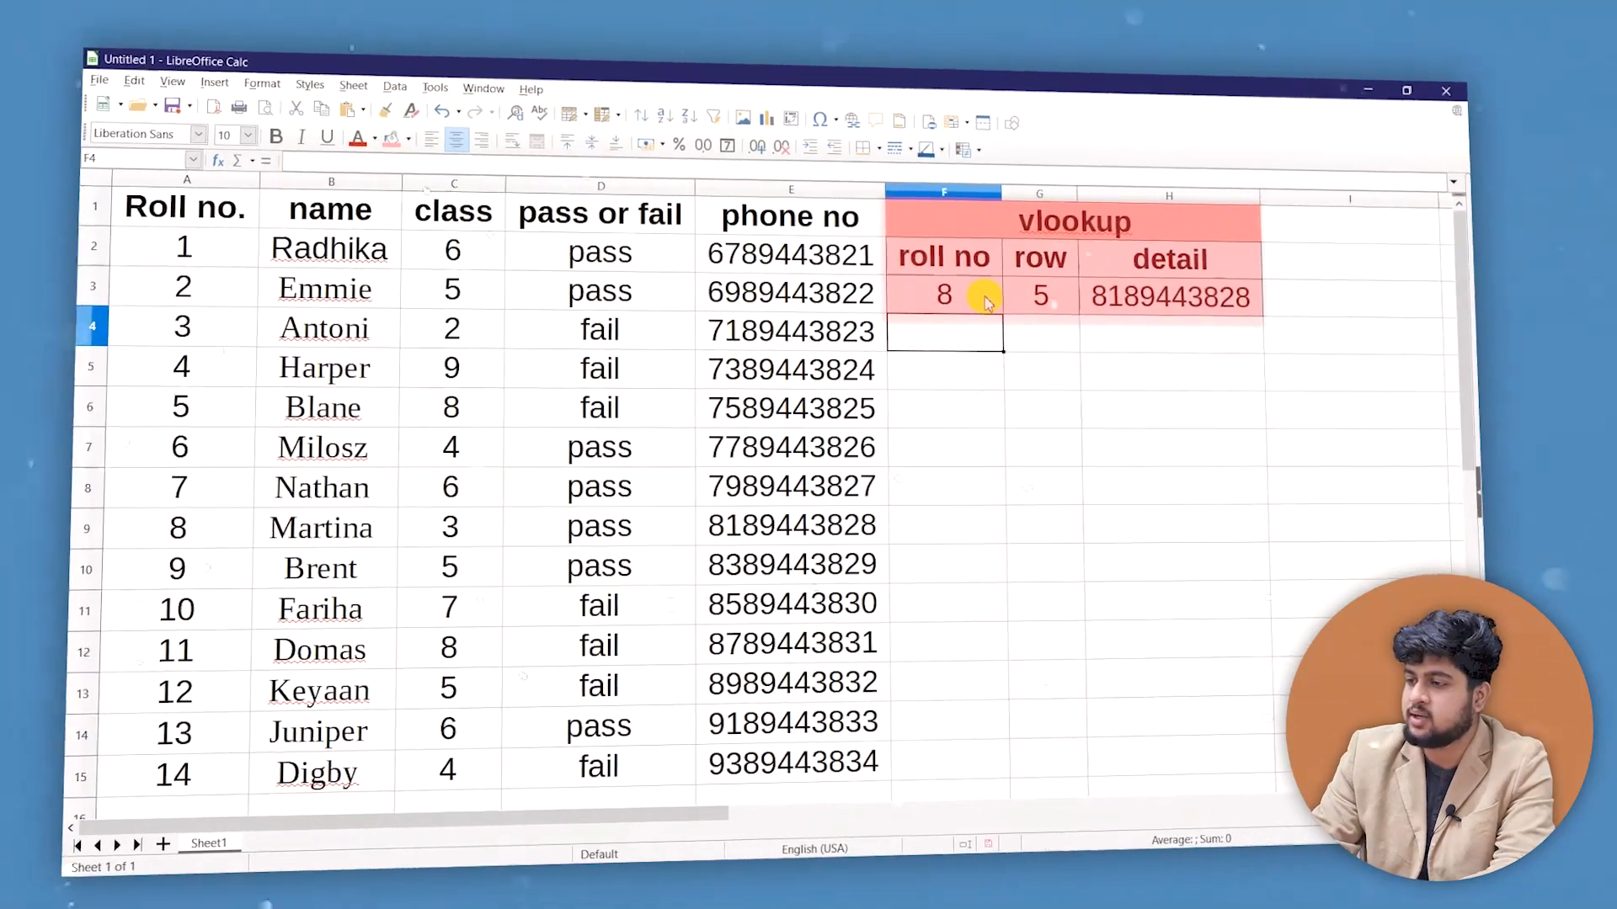
click(907, 297)
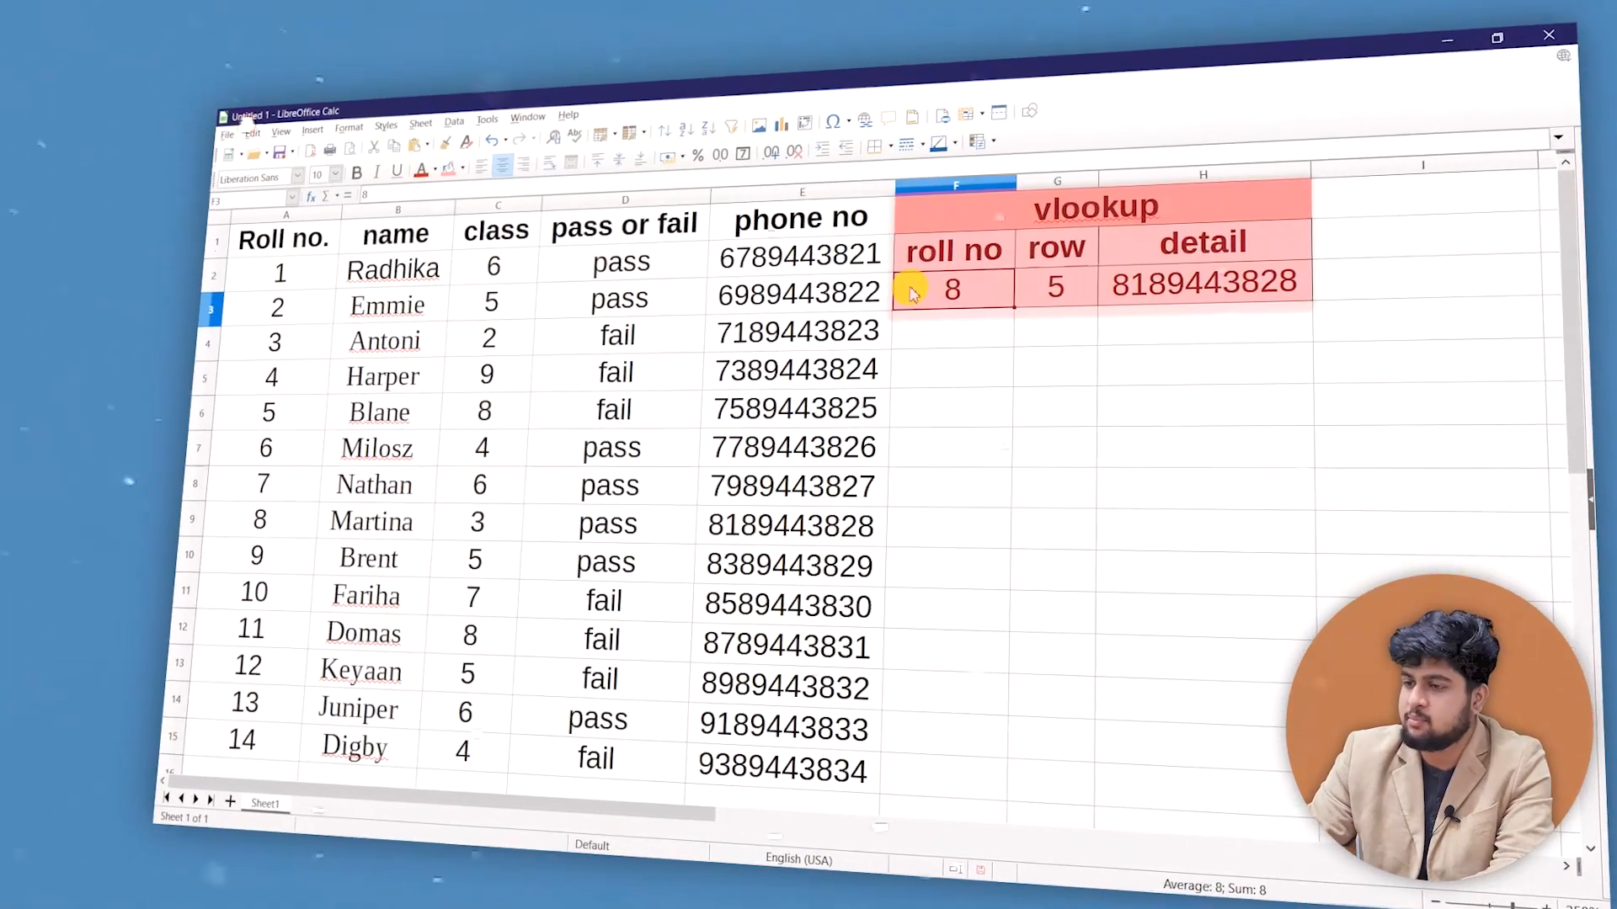
Change the row value in G3 to 3 and check the detail cell, finally setting the row value to 2.
click(1055, 287)
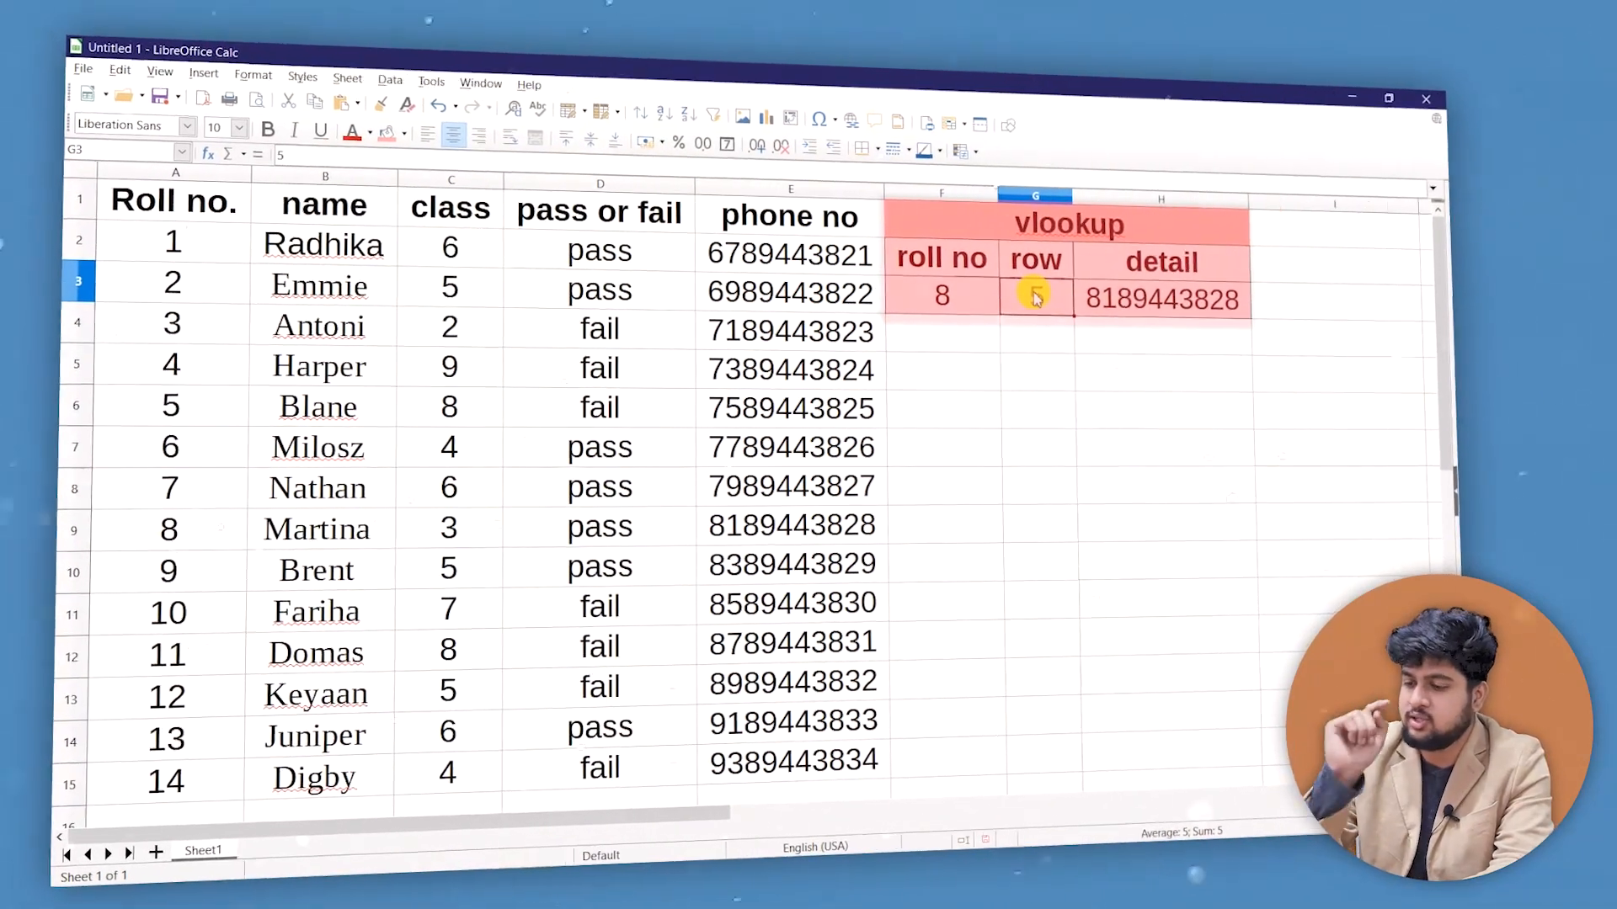
text(3)
key(Return)
click(1229, 285)
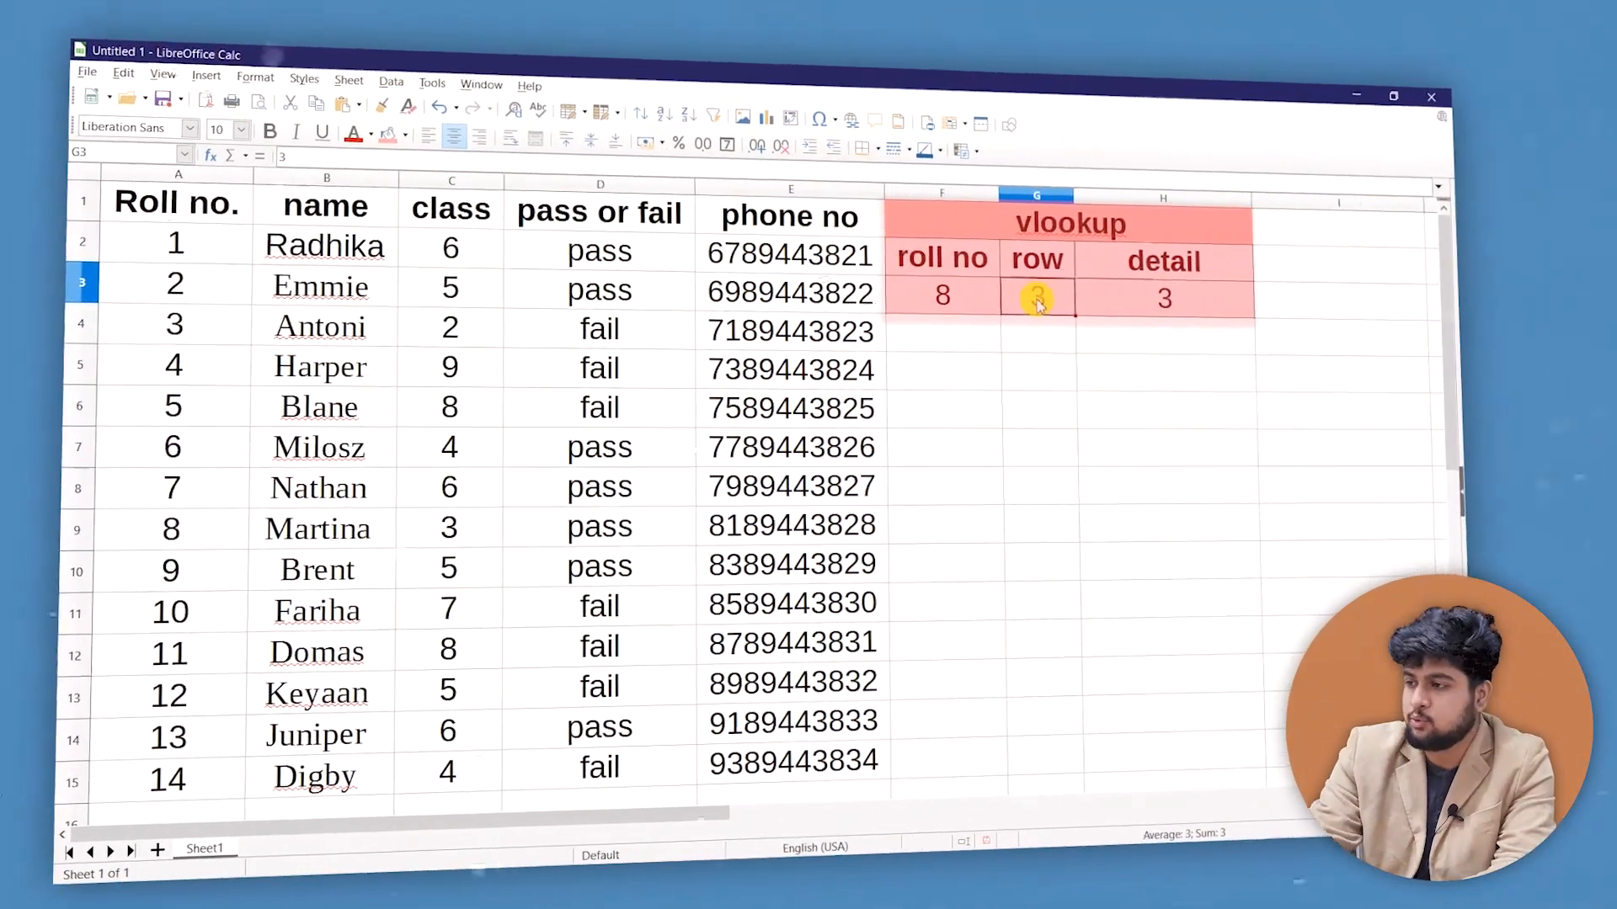
text(2)
key(Return)
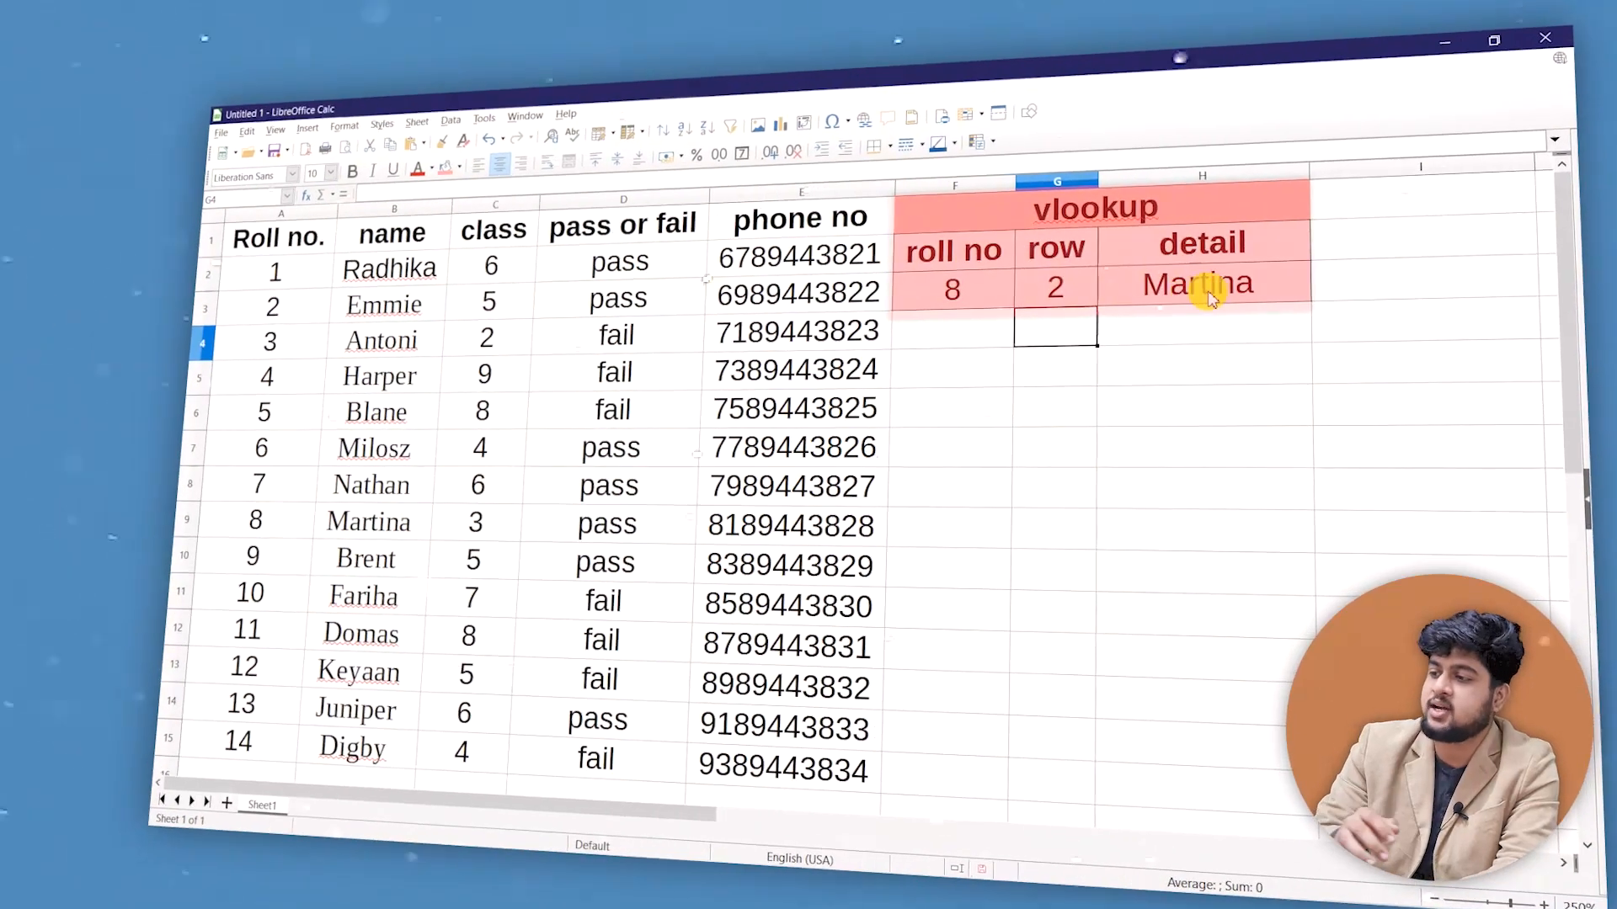
Open the VLOOKUP formula in the detail cell H3 to review its arguments, and close it without changes.
click(1210, 296)
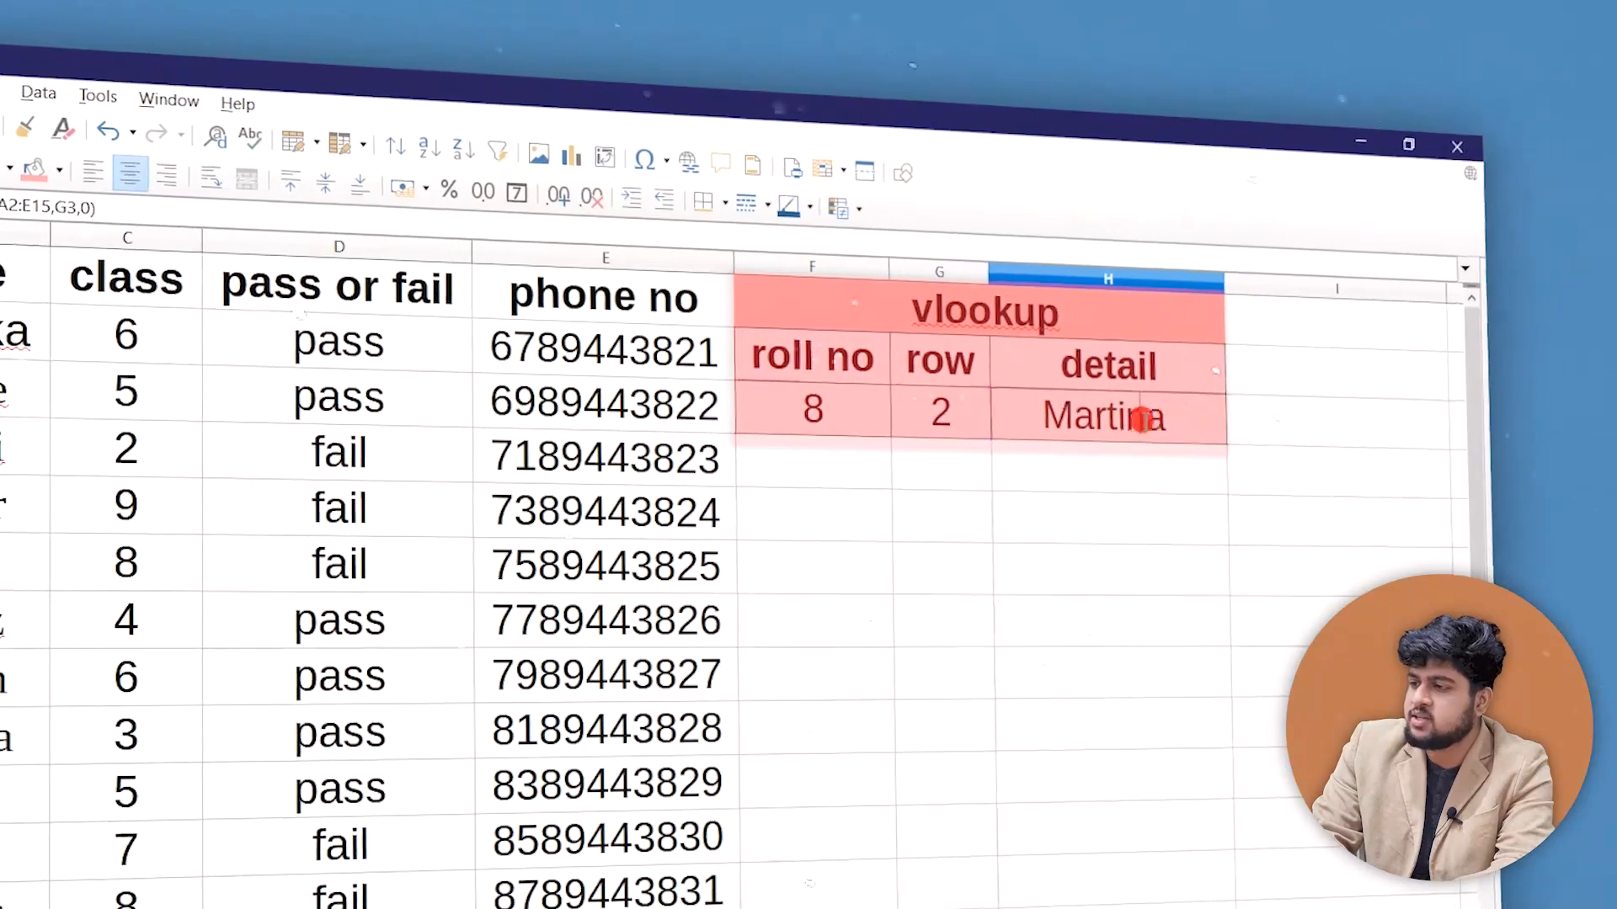
double_click(1141, 418)
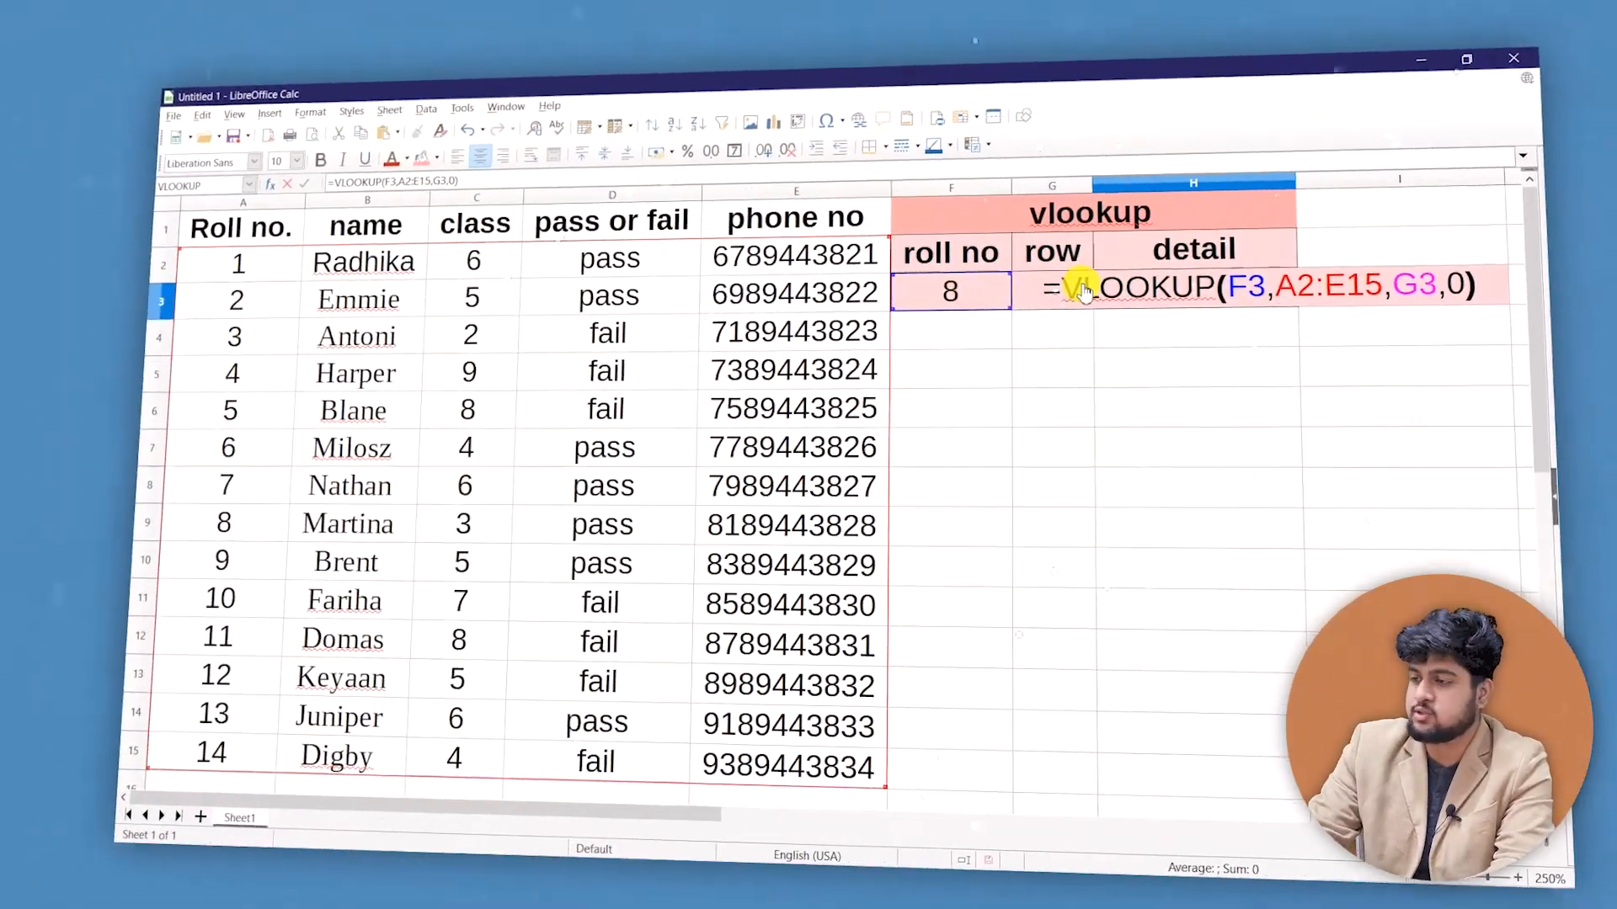
key(Return)
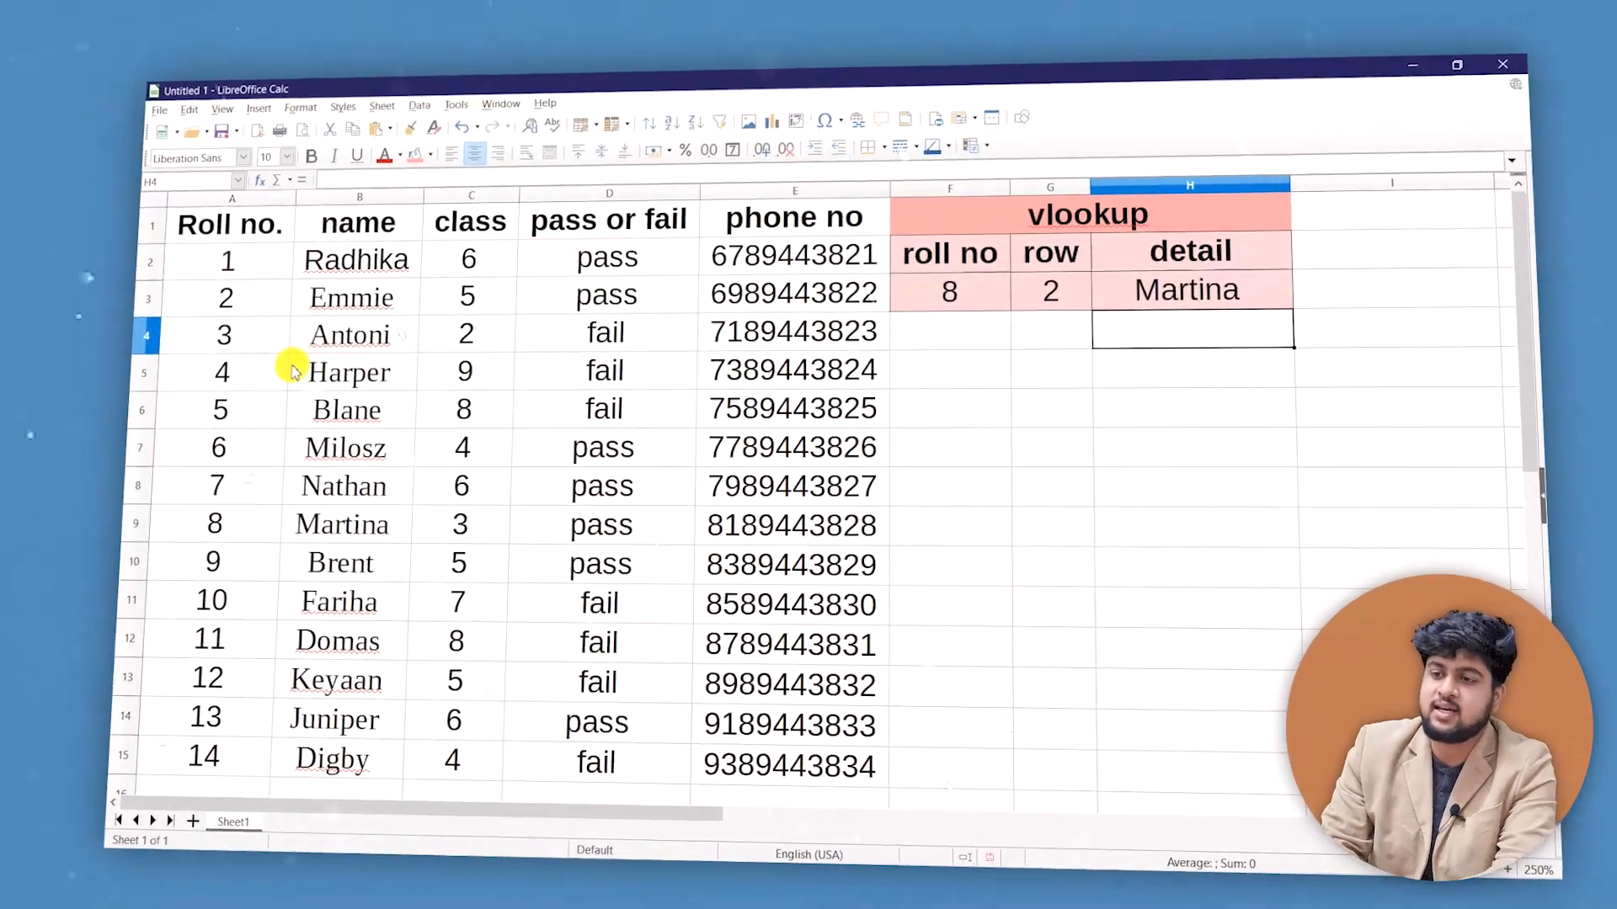
Go through the student table's column headers from Roll no. to phone no, and the roll no lookup cell.
click(252, 224)
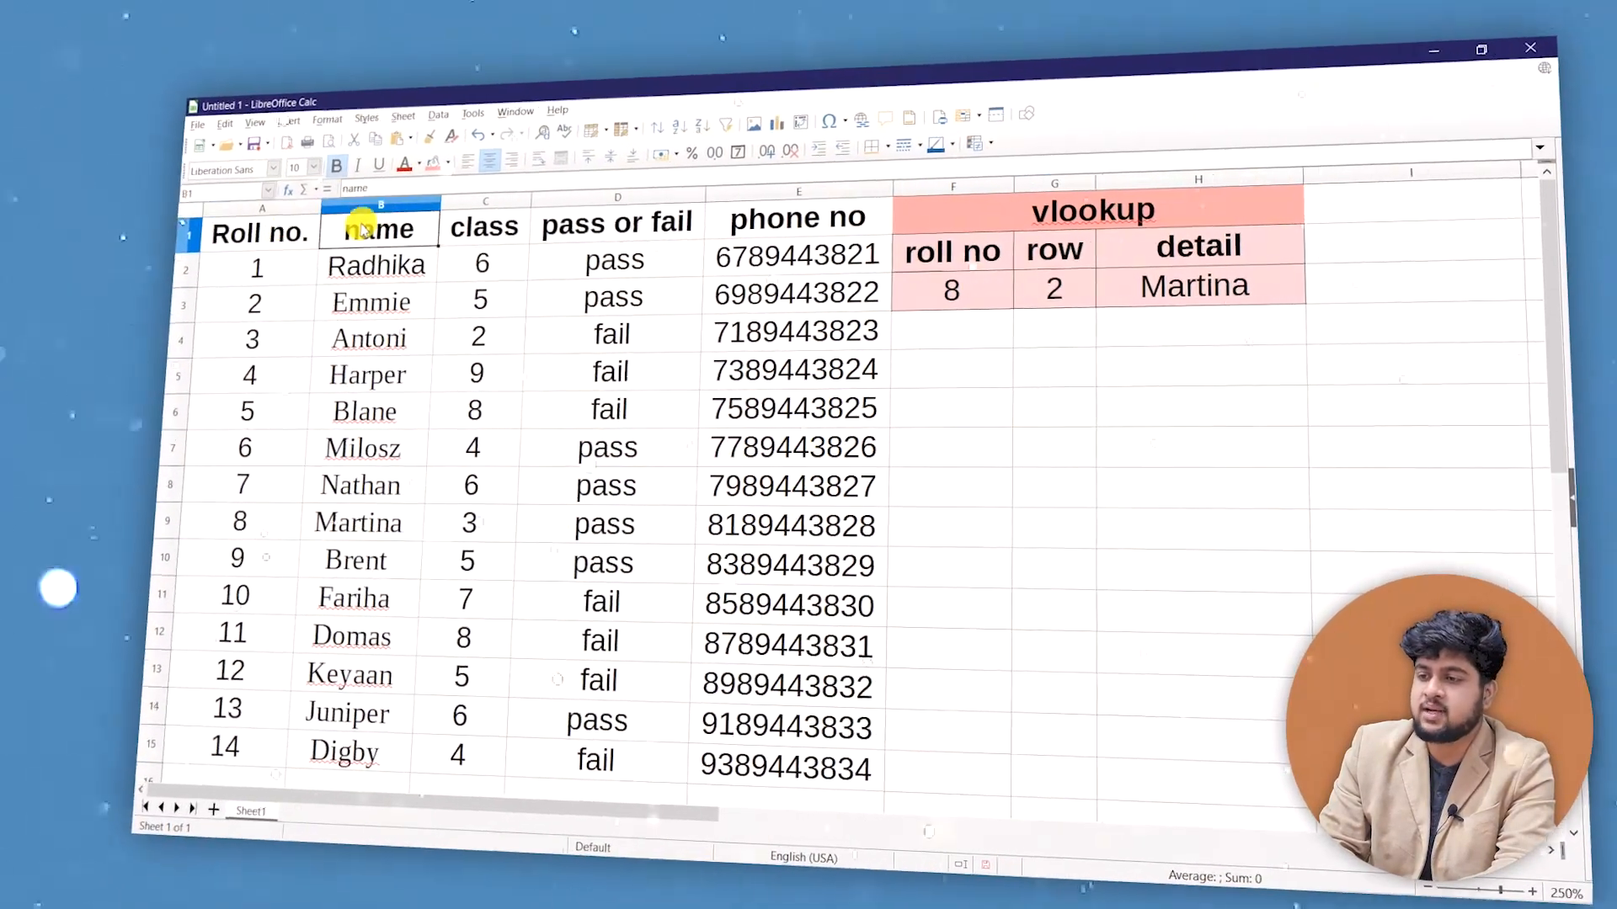
click(371, 228)
click(485, 226)
click(602, 223)
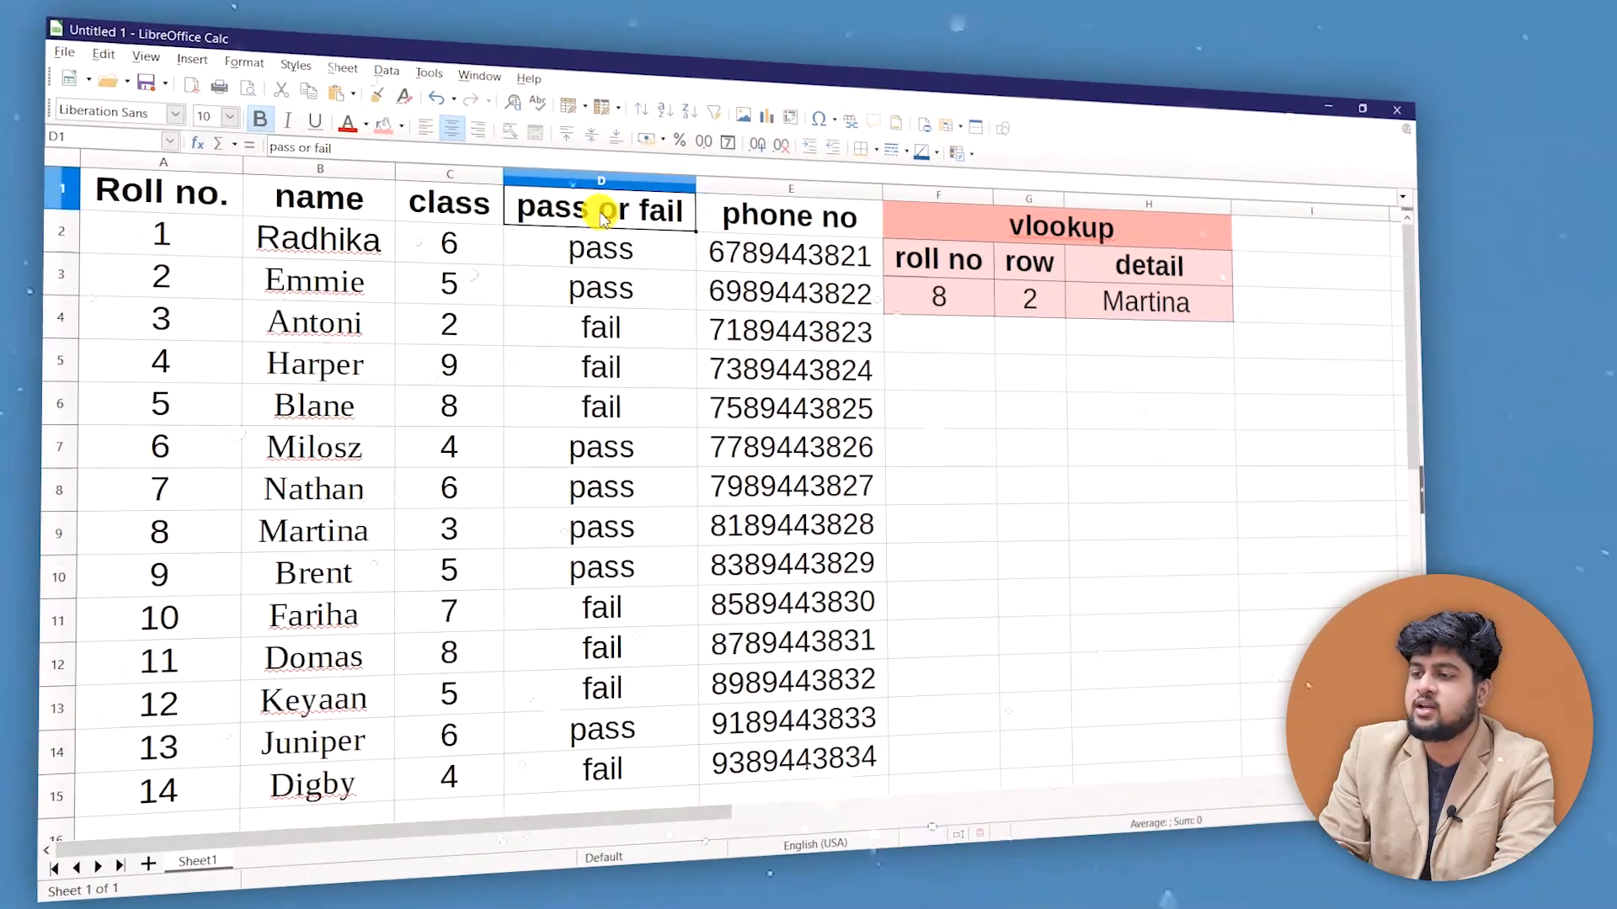
click(731, 217)
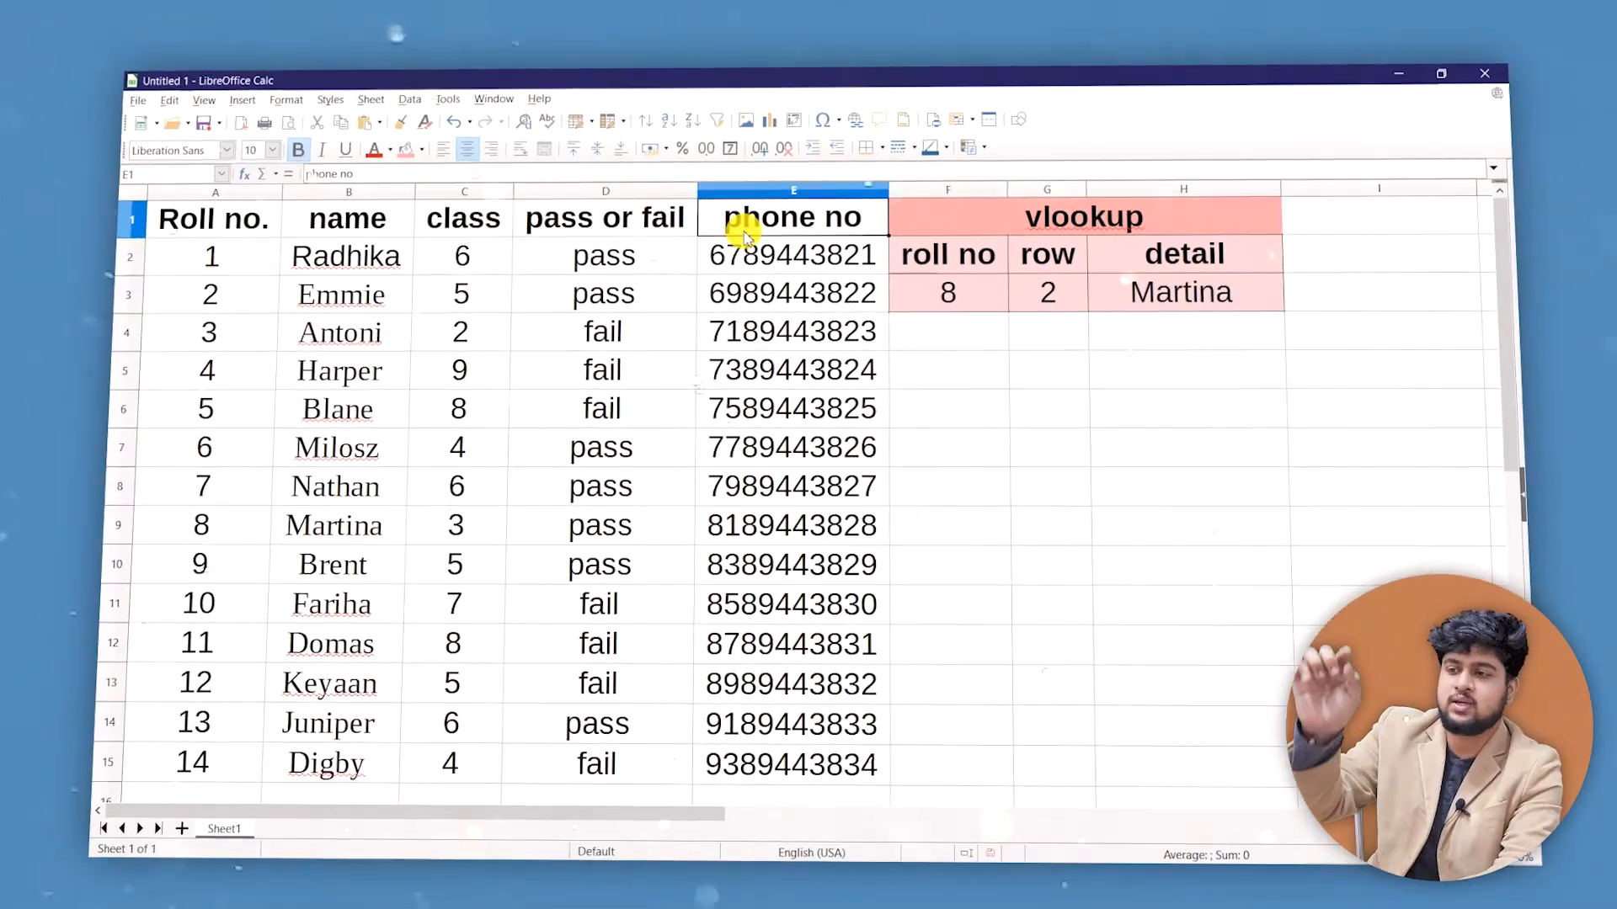
click(947, 292)
Reduce the "pass or fail" label in cell A62 of the horizontal table to font size 7.
scroll(943, 371, down, 18)
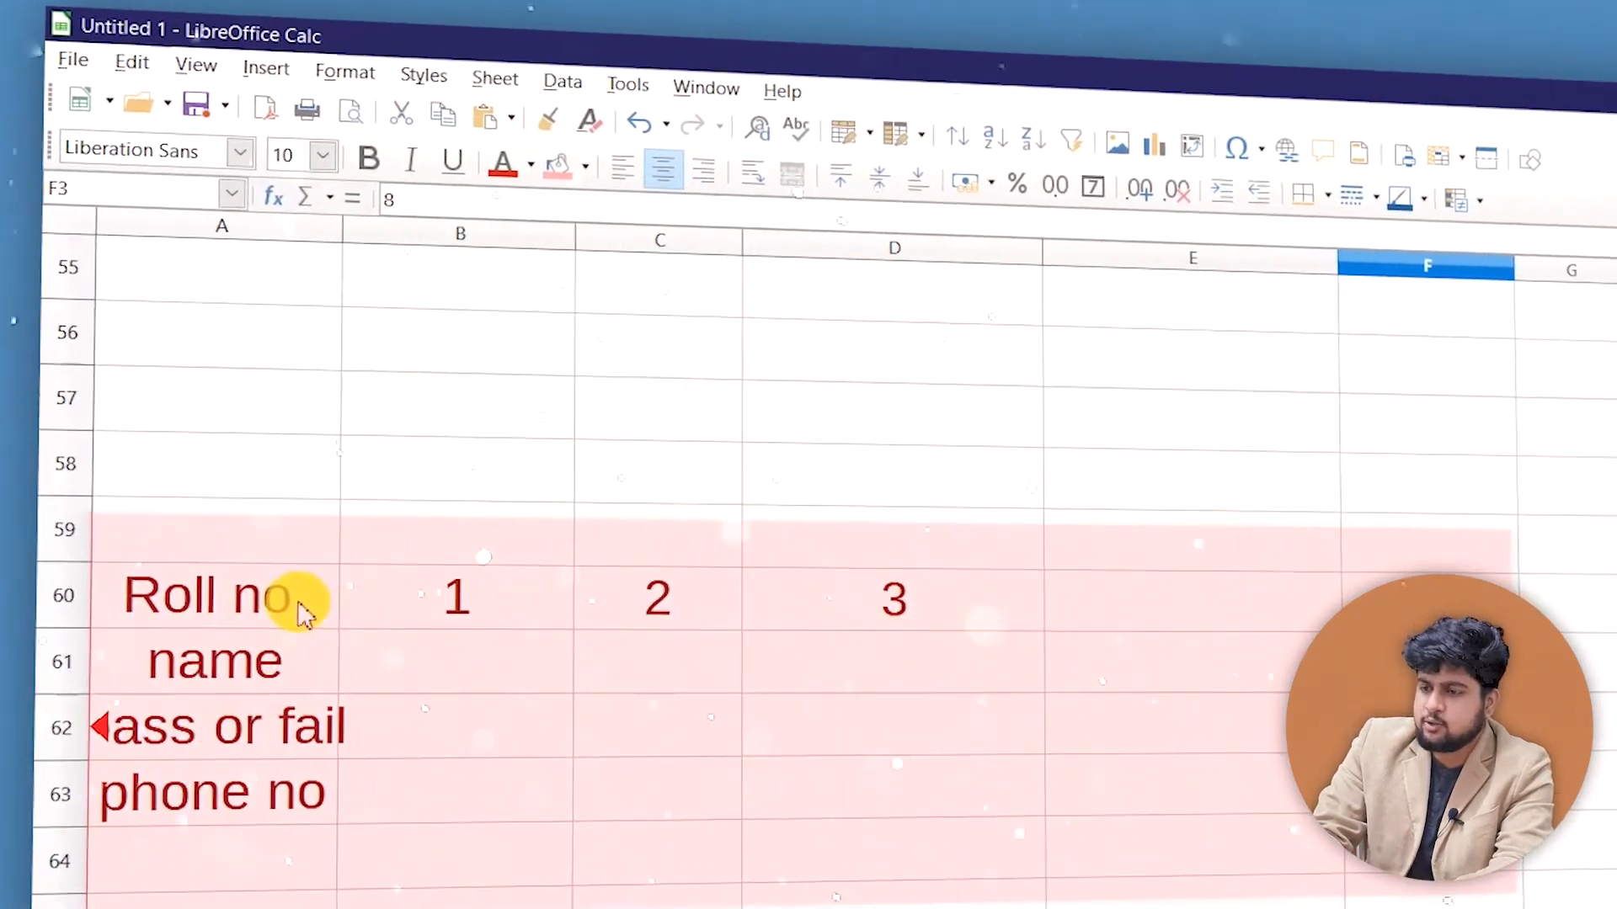
click(455, 669)
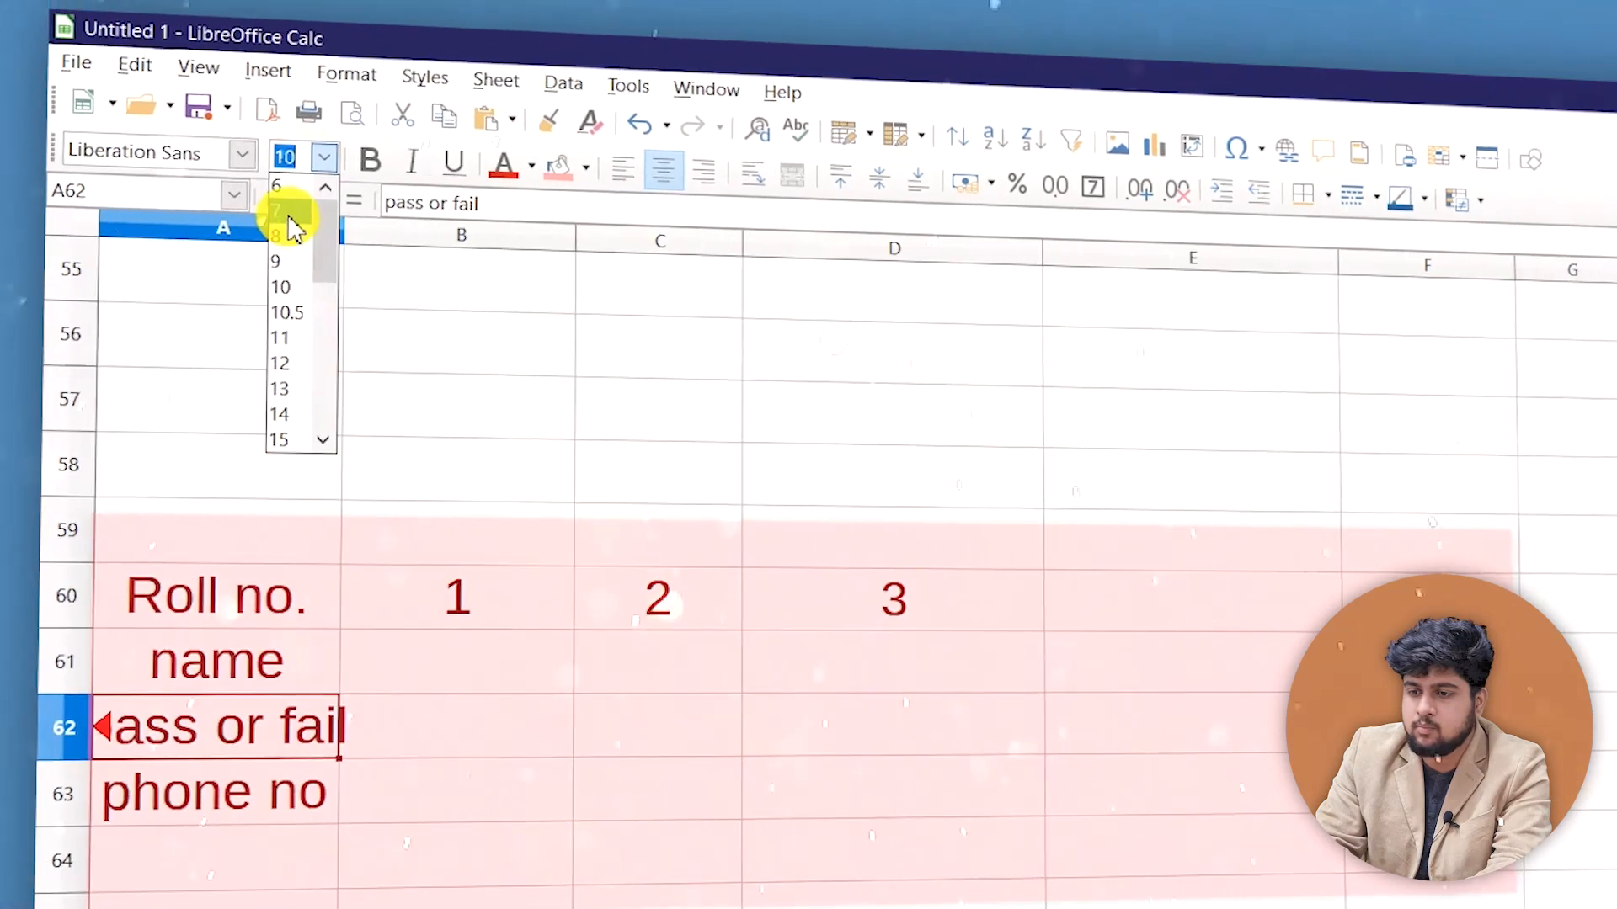
click(288, 215)
Fill the name row in B61:D61 with three students' names and widen column C to fit its entry.
click(462, 661)
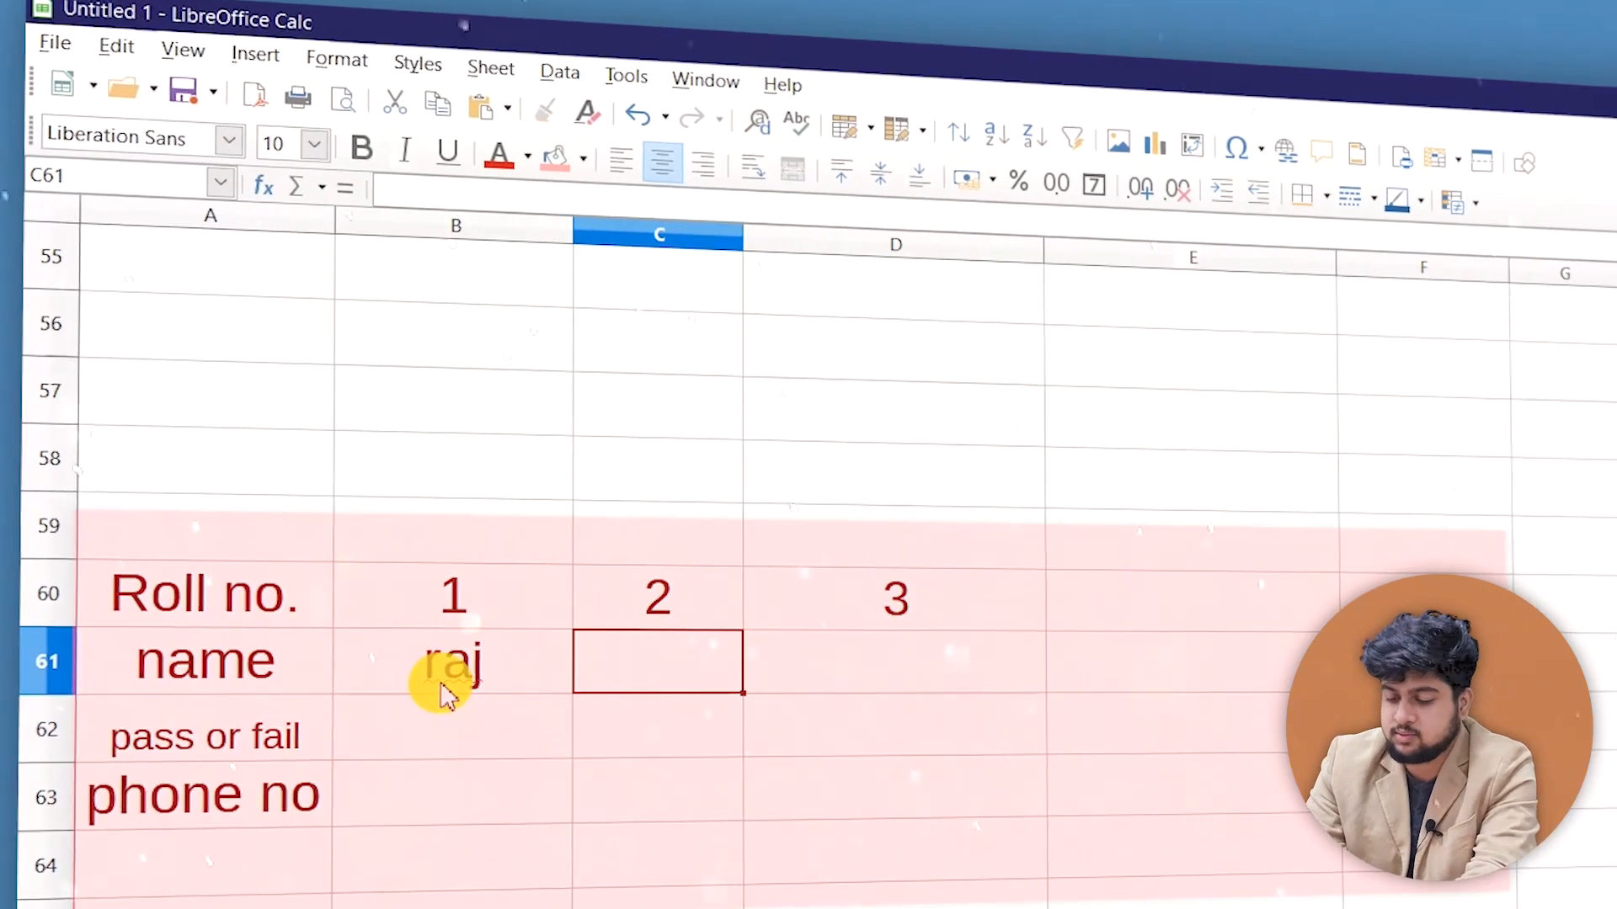
text(chandni)
key(Tab)
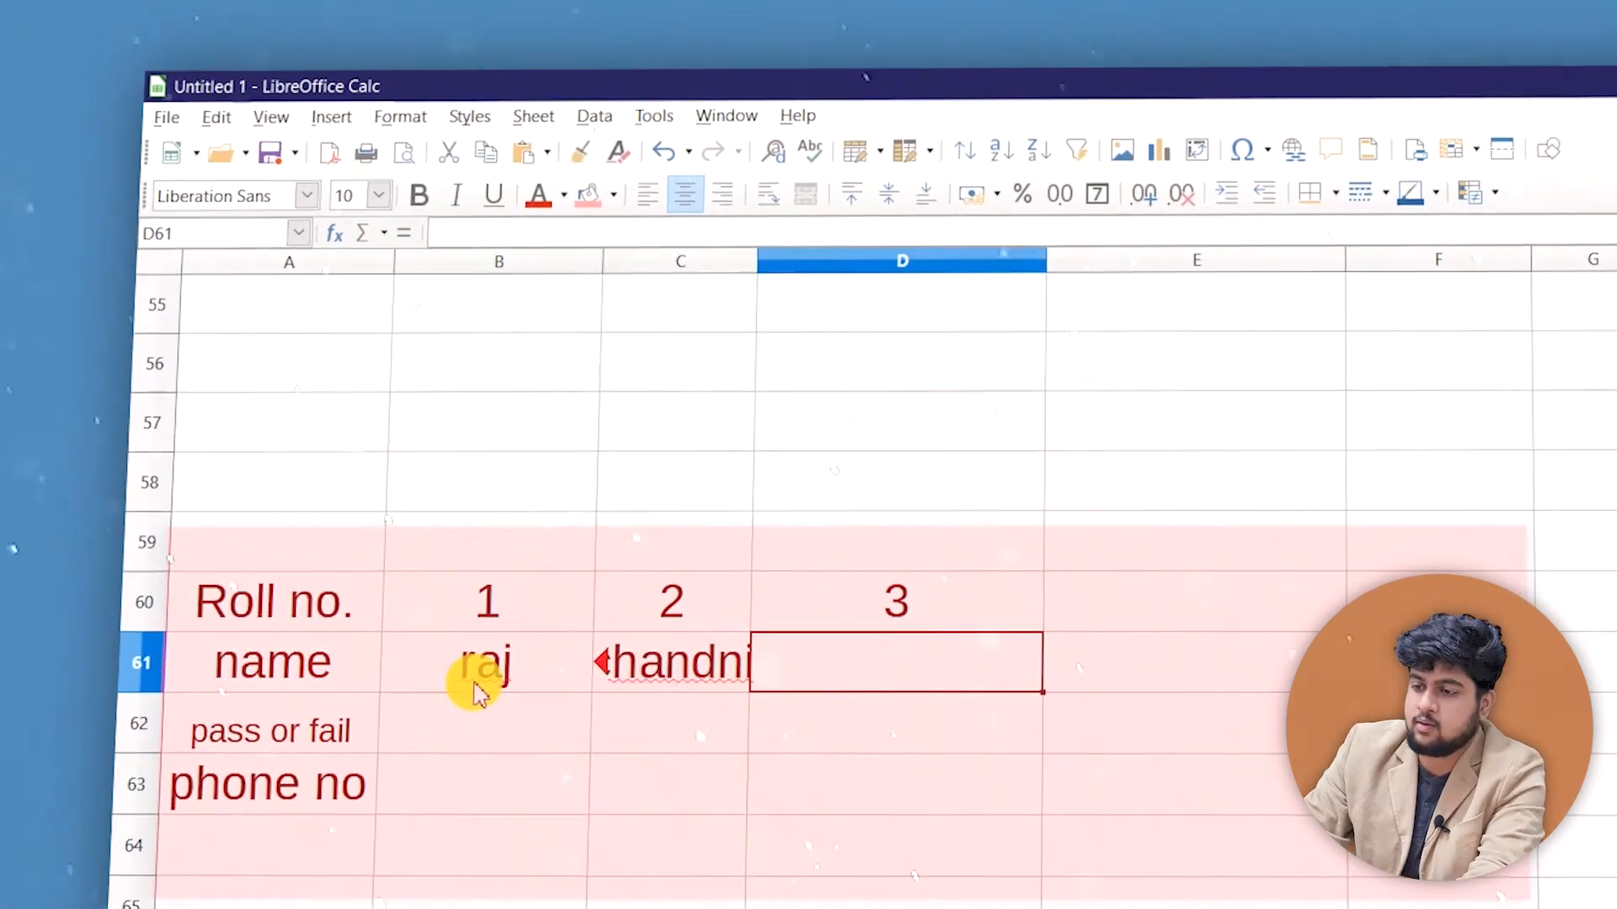
drag(775, 270, 804, 268)
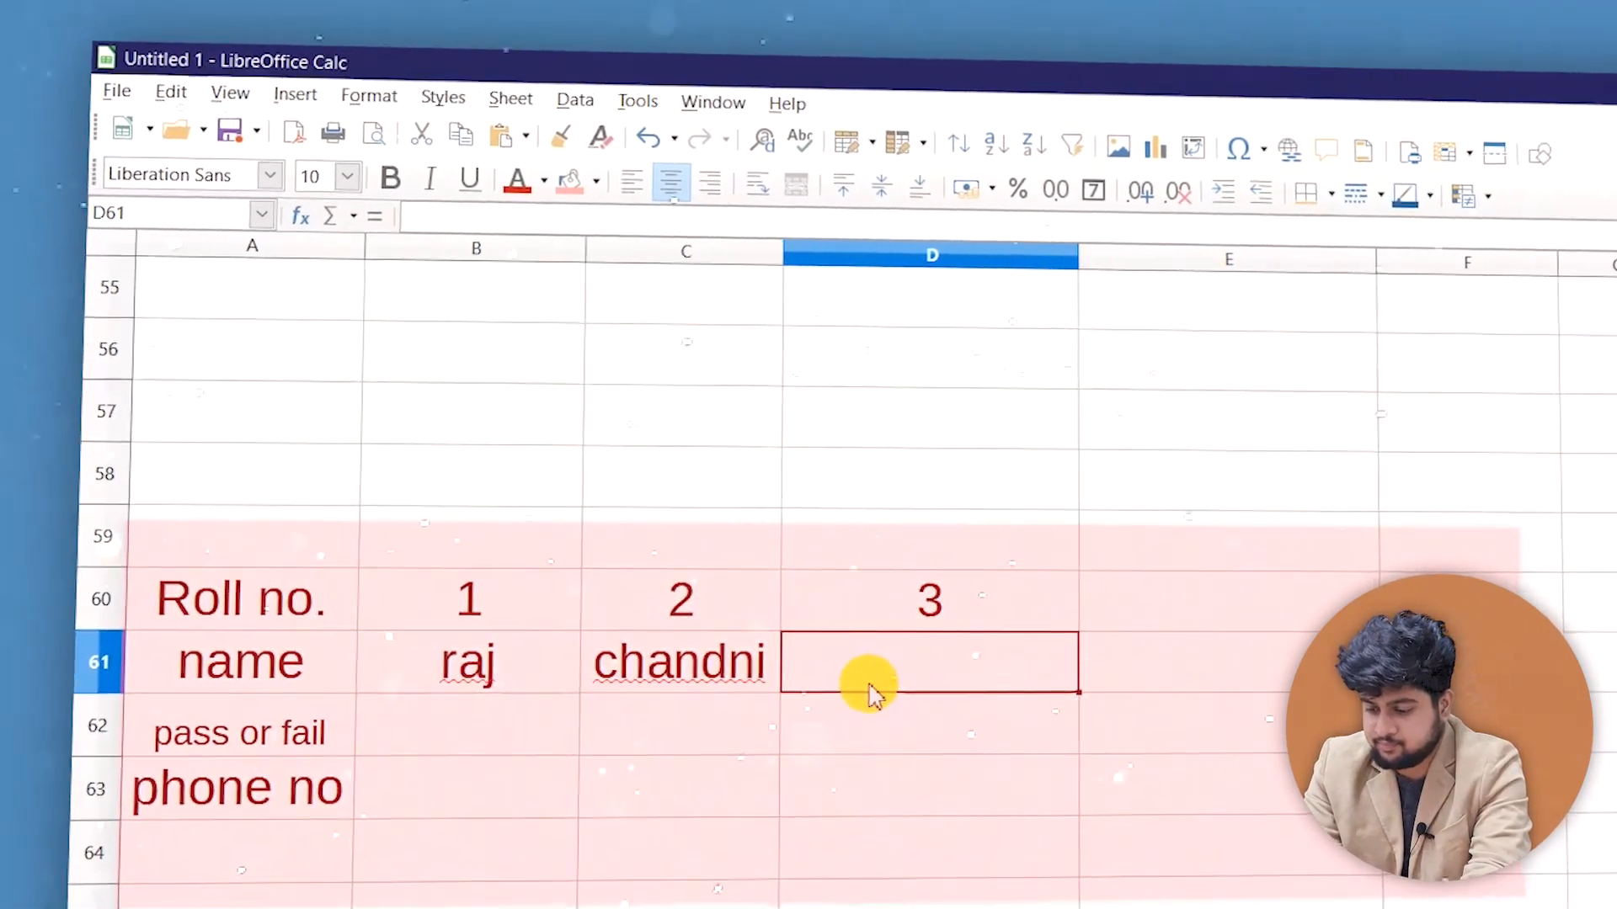
text(hakim)
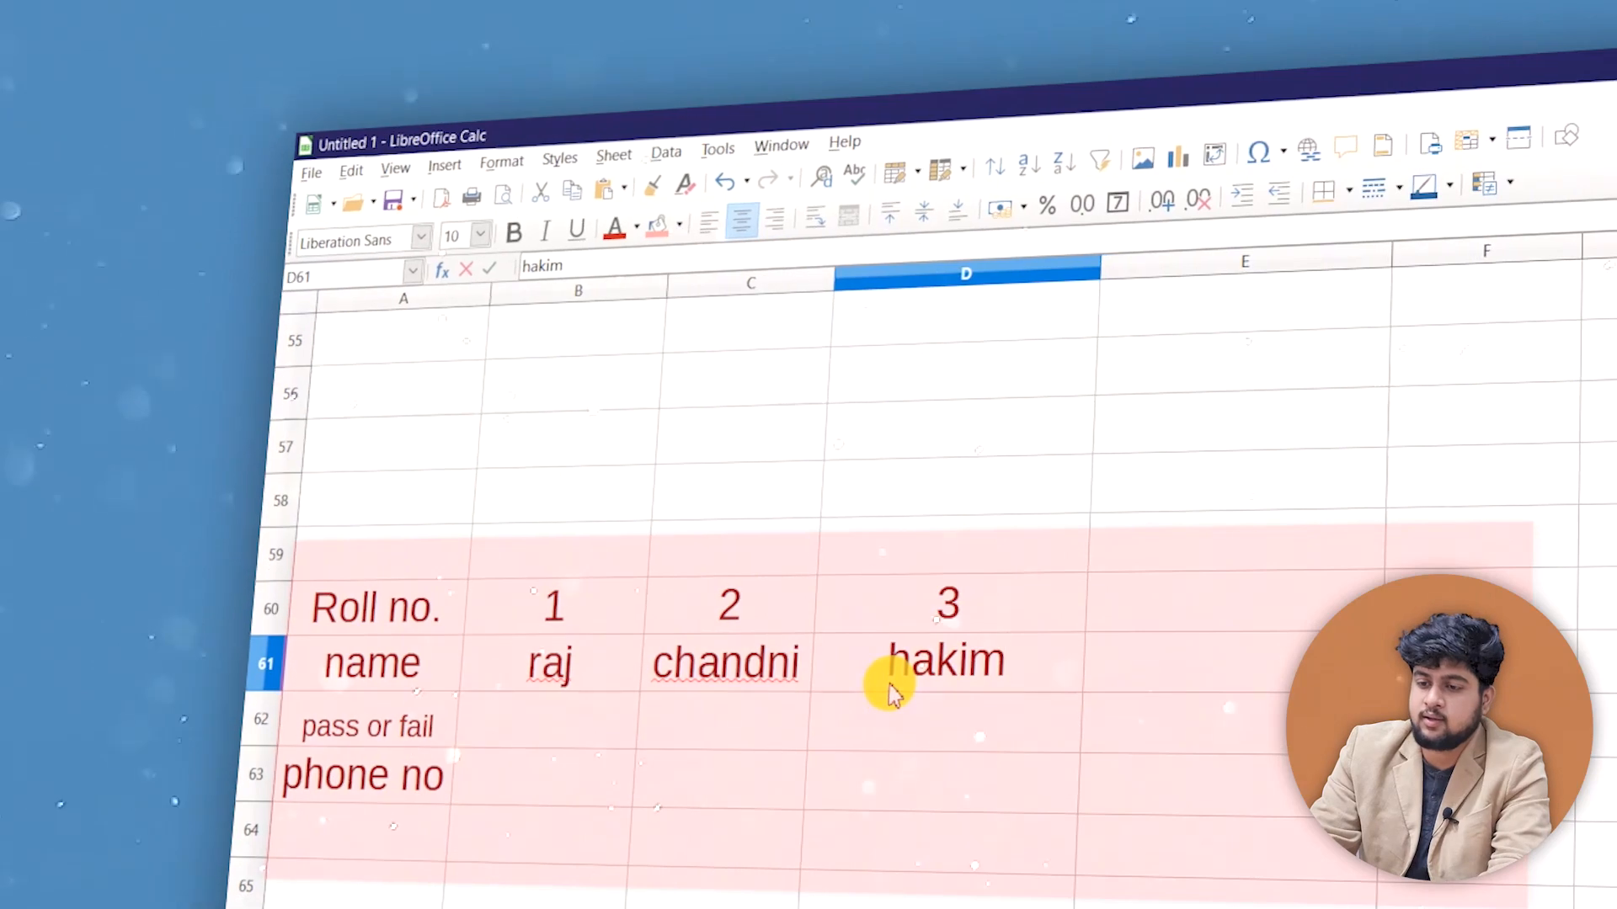
Fill the pass or fail row with fail in B62, pass in C62 and fail in D62.
click(543, 732)
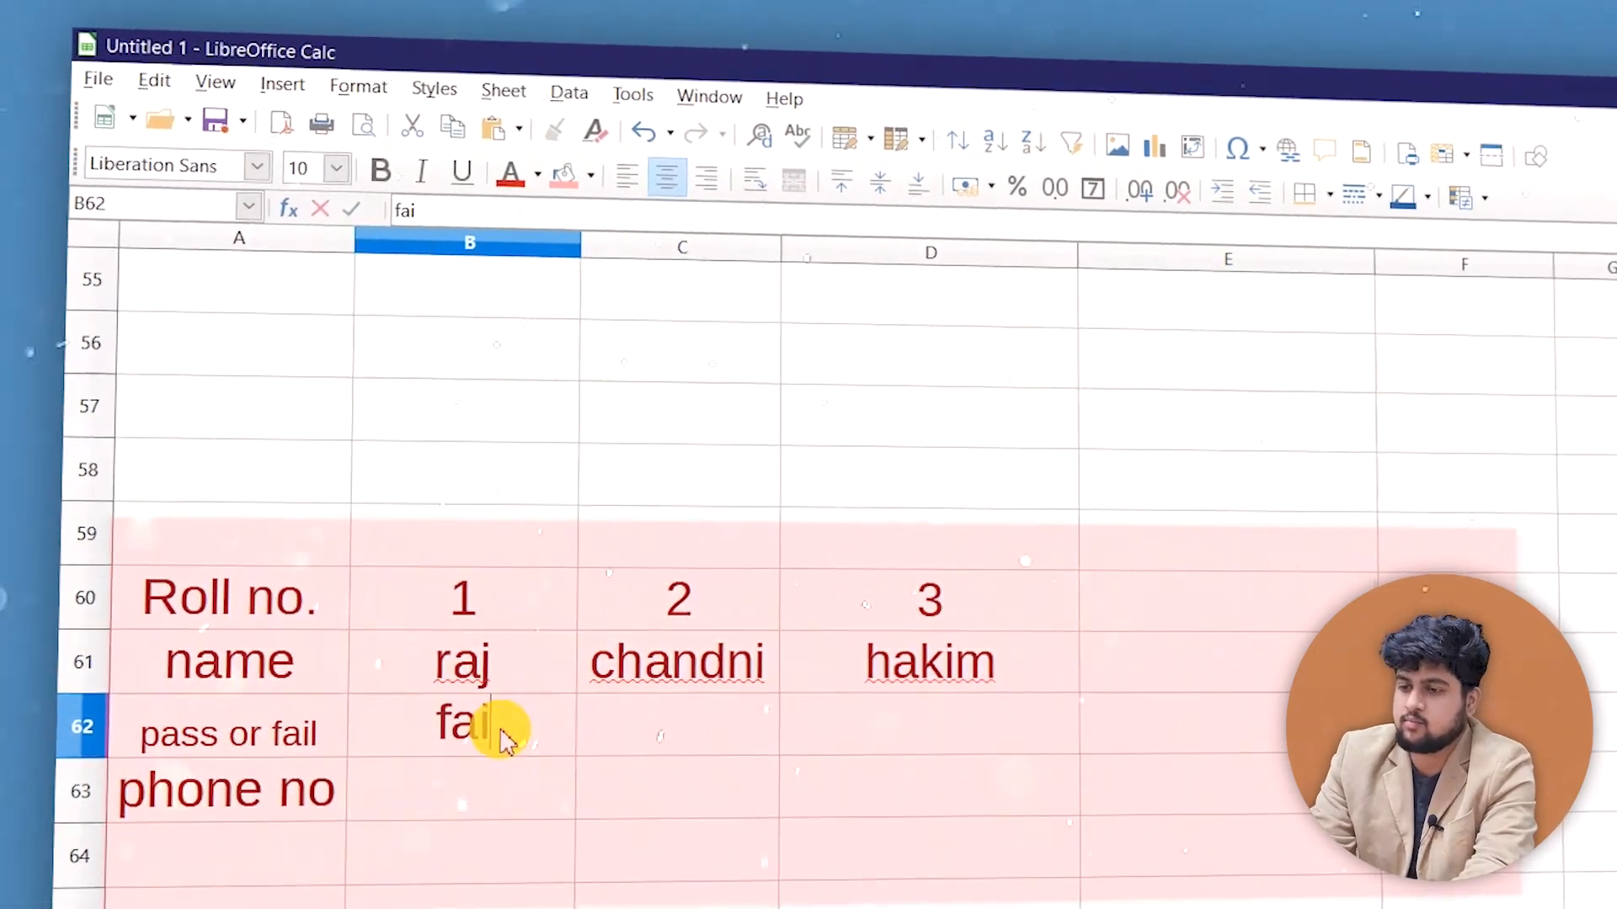
click(718, 745)
text(pass or )
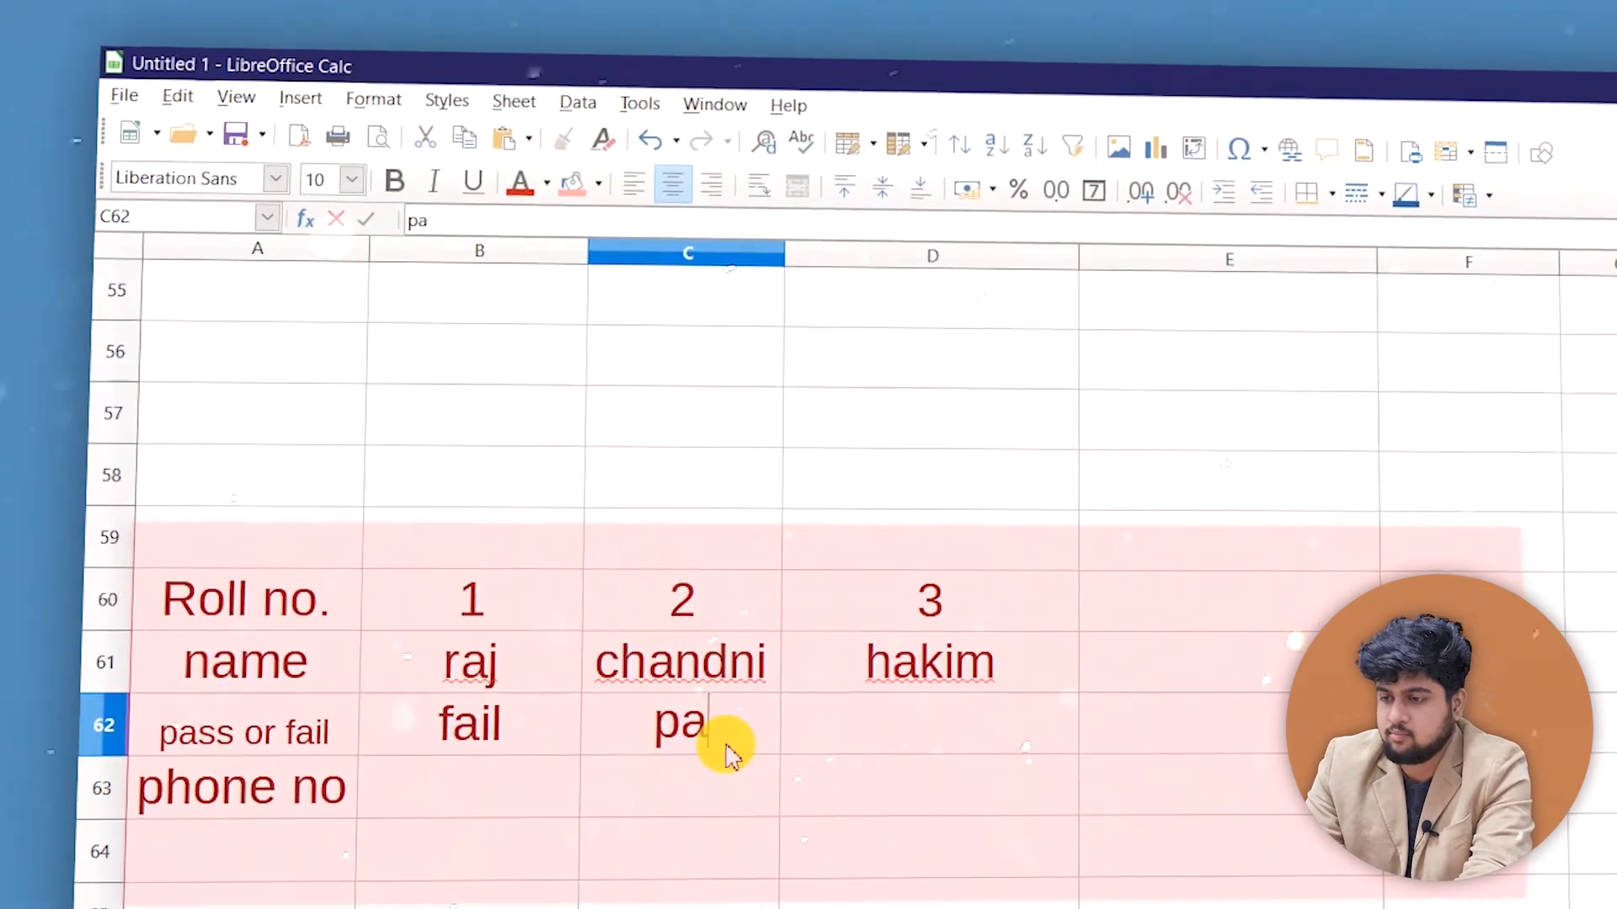
text(fail)
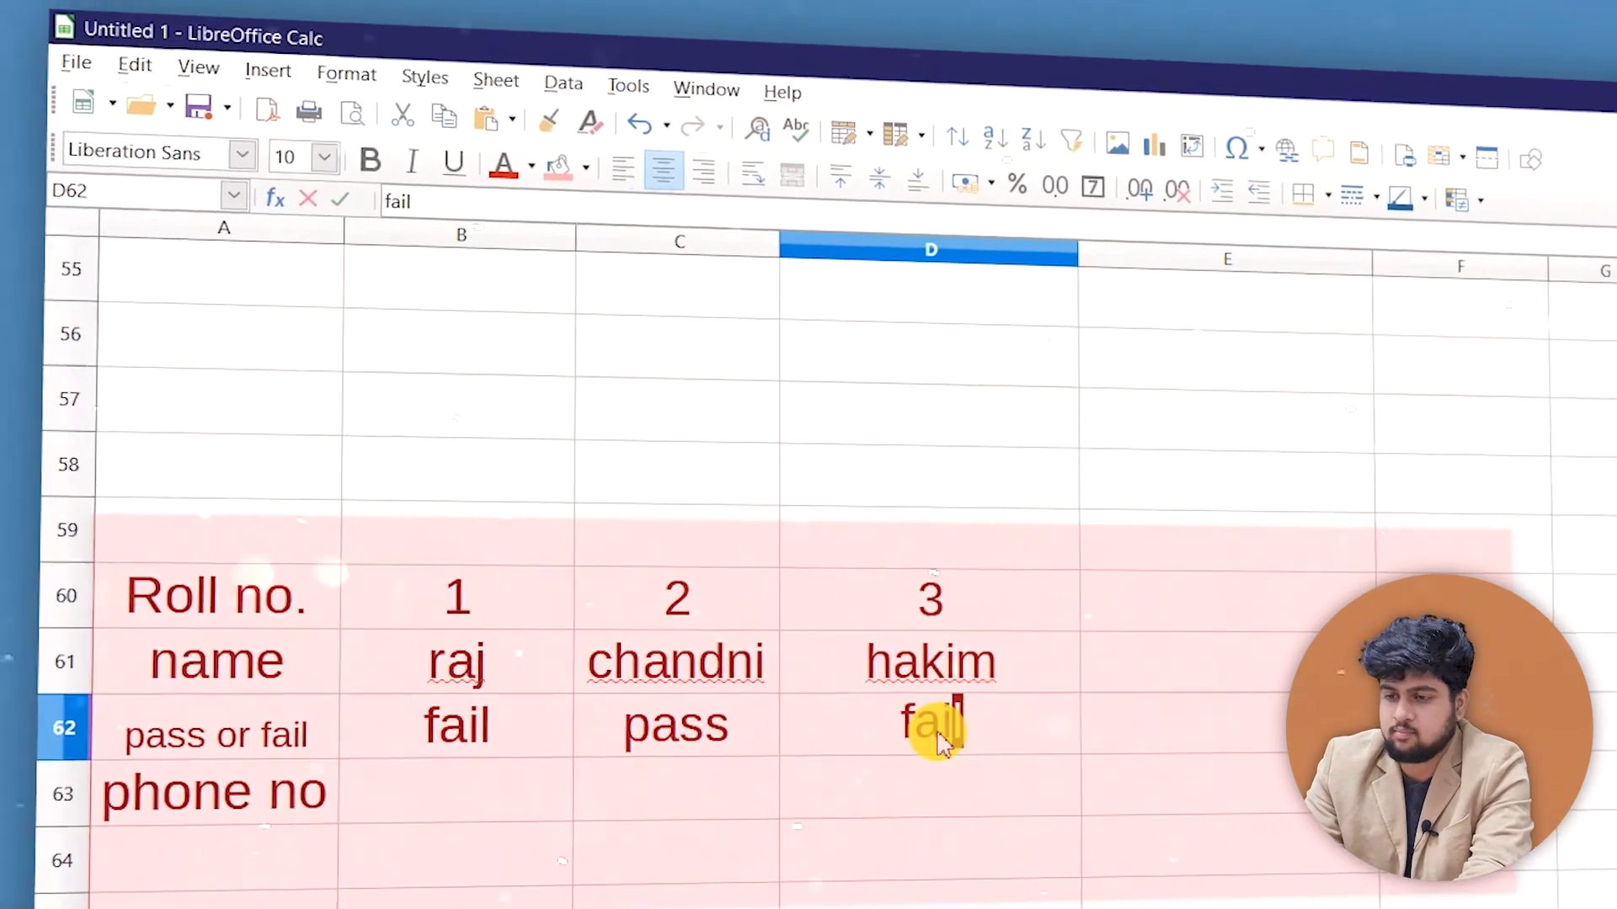
Fill the phone no row in B63:D63 with a phone number for each of the three students.
click(399, 798)
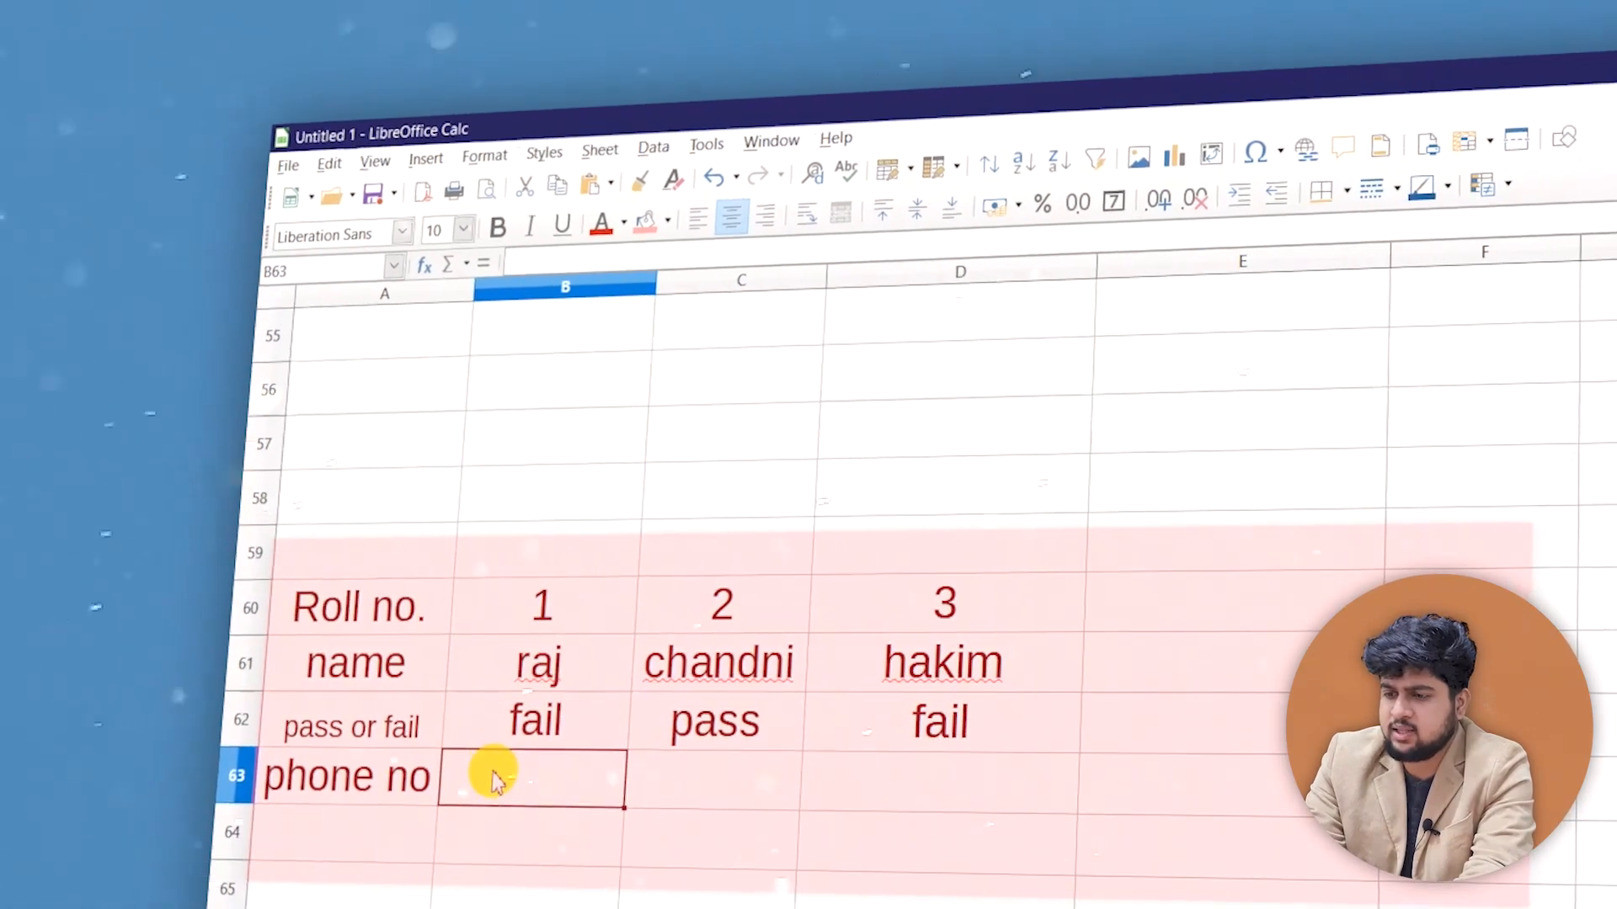
text(87698778)
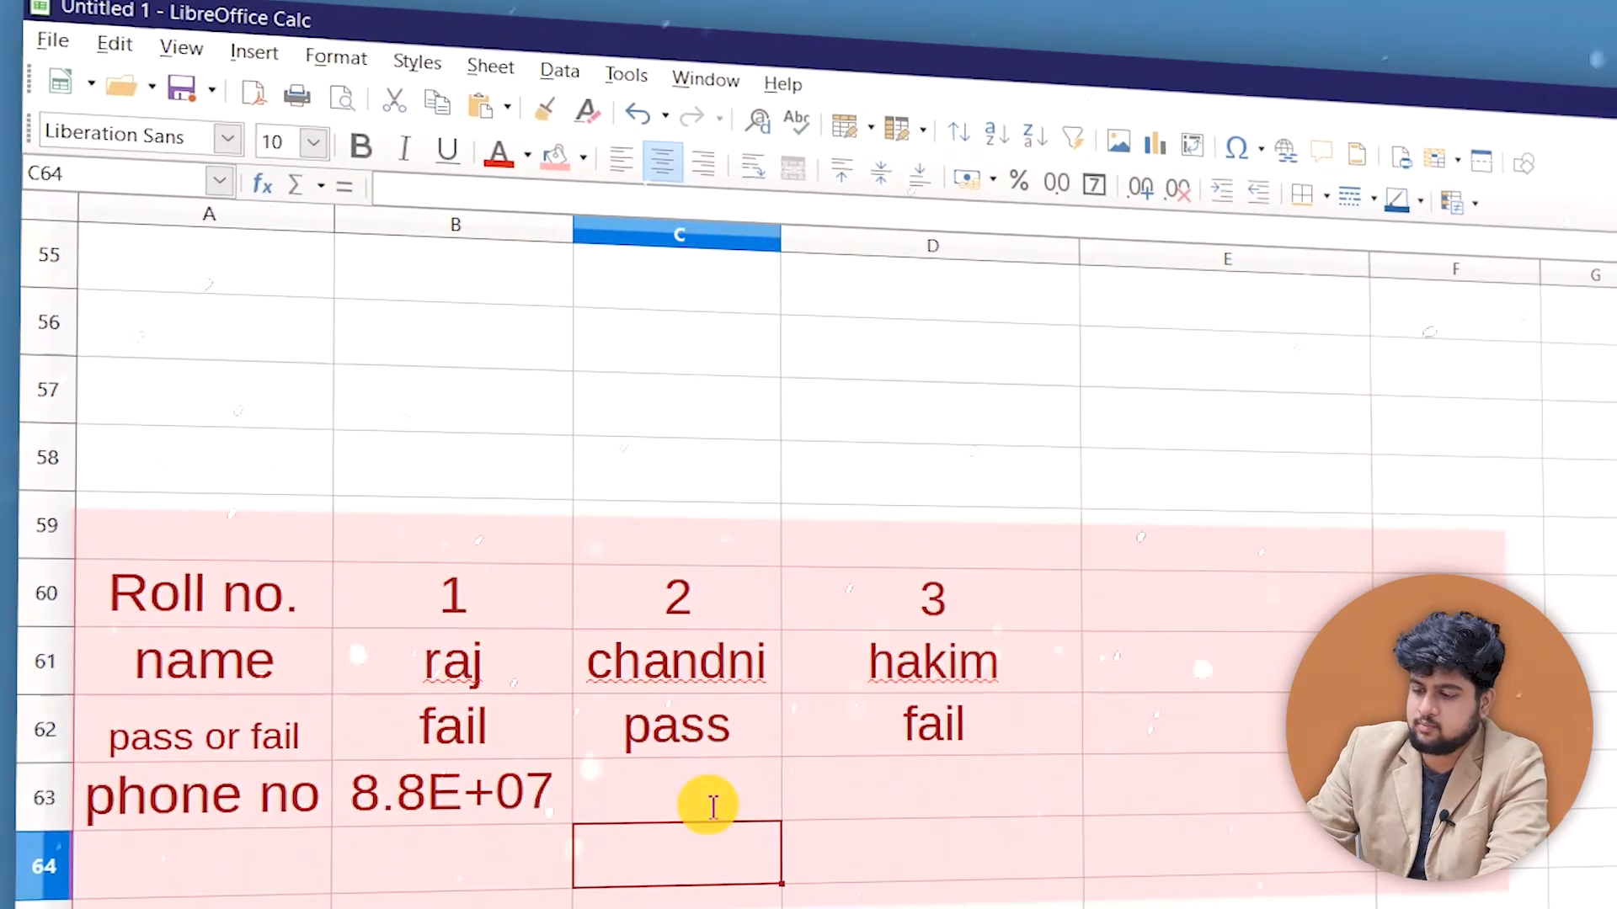
click(712, 804)
text(869876)
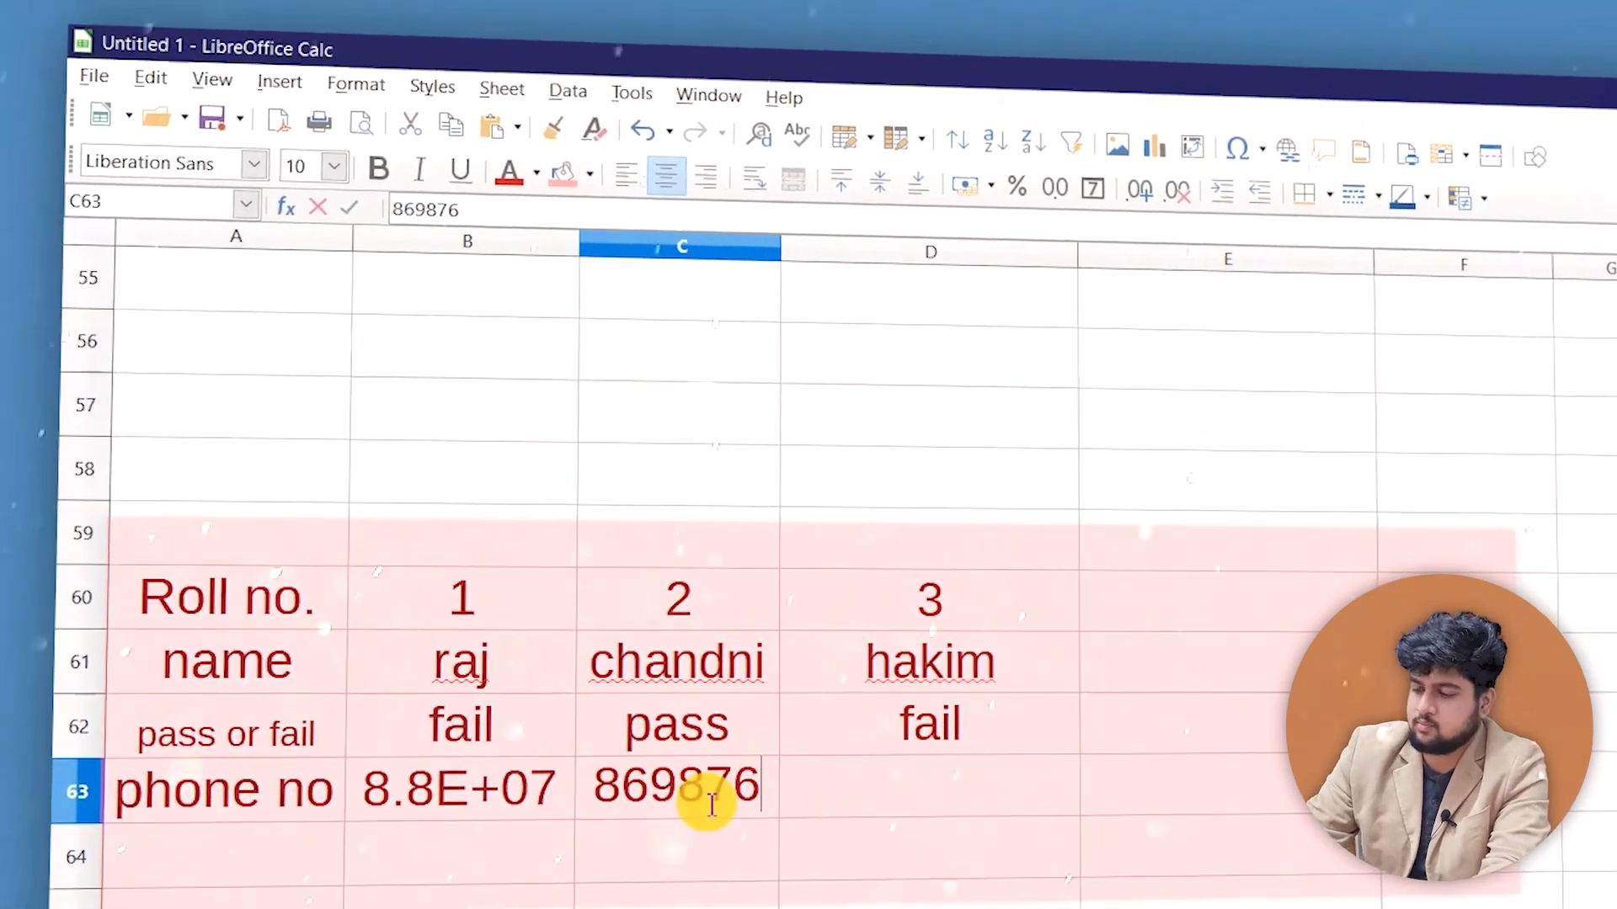
key(Return)
key(Up)
key(Right)
text(987987)
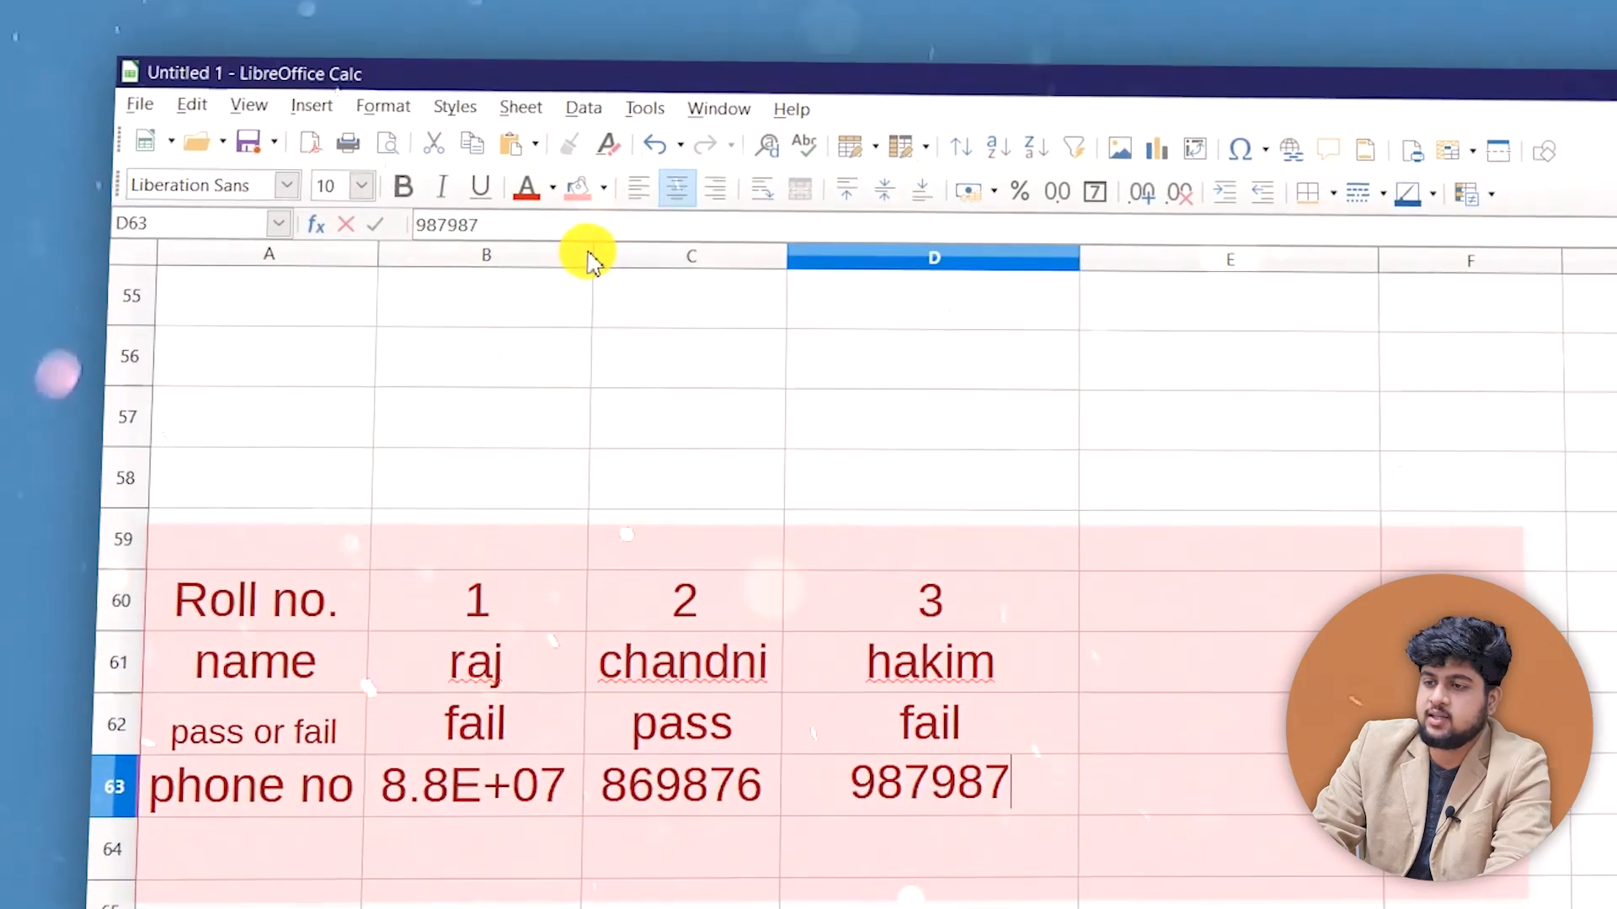
Widen column B so the full phone number in B63 fits.
click(602, 271)
drag(618, 272, 762, 257)
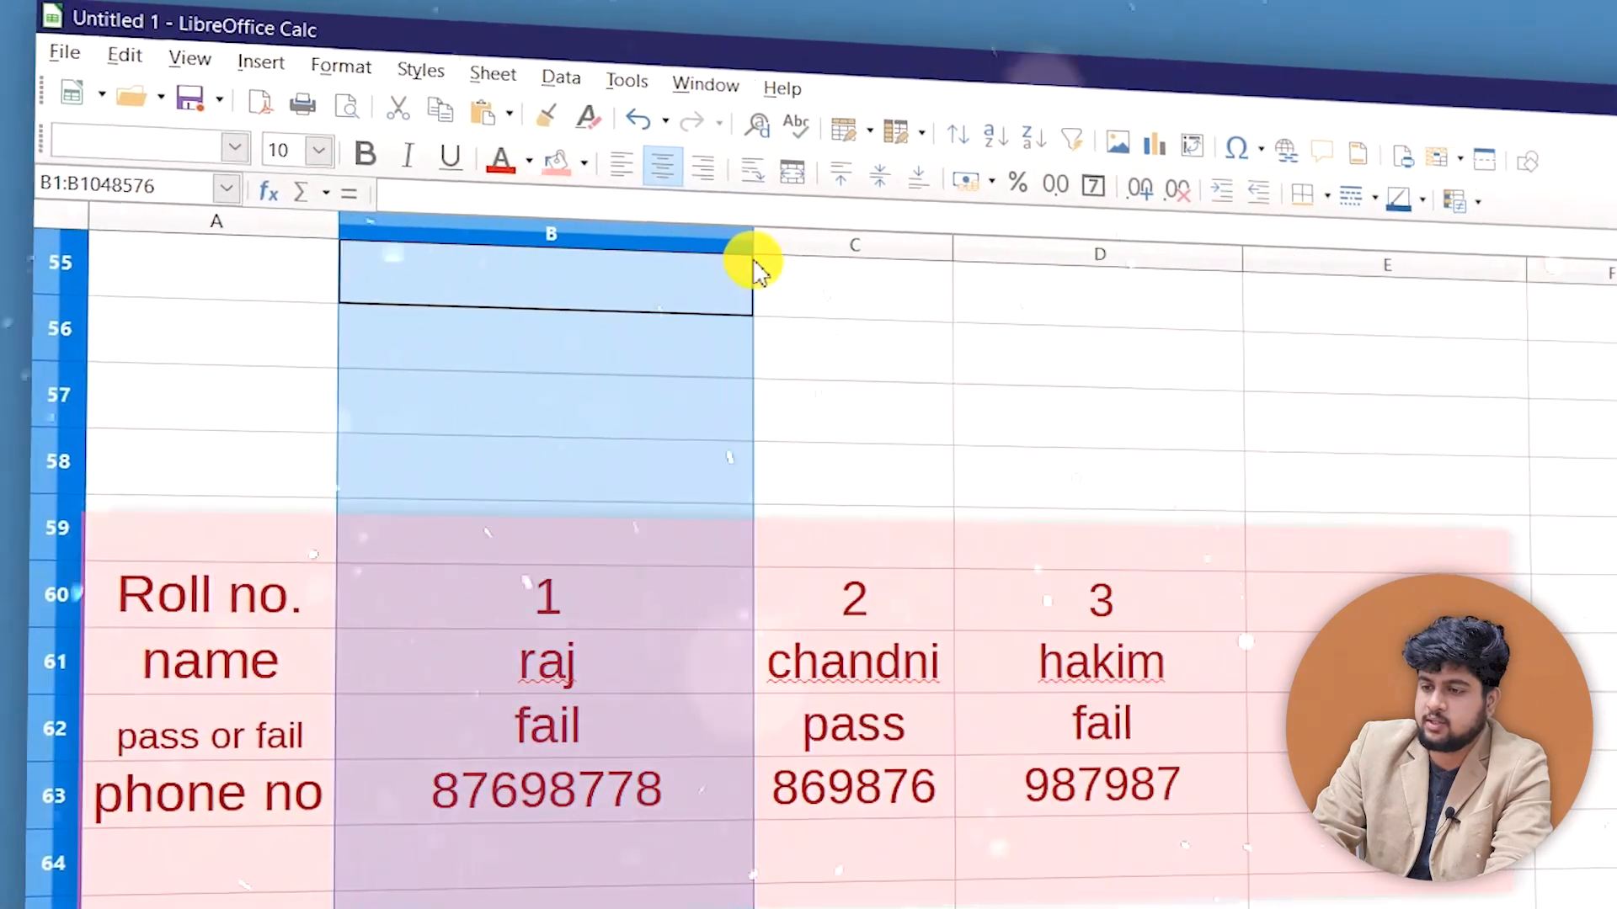
click(935, 464)
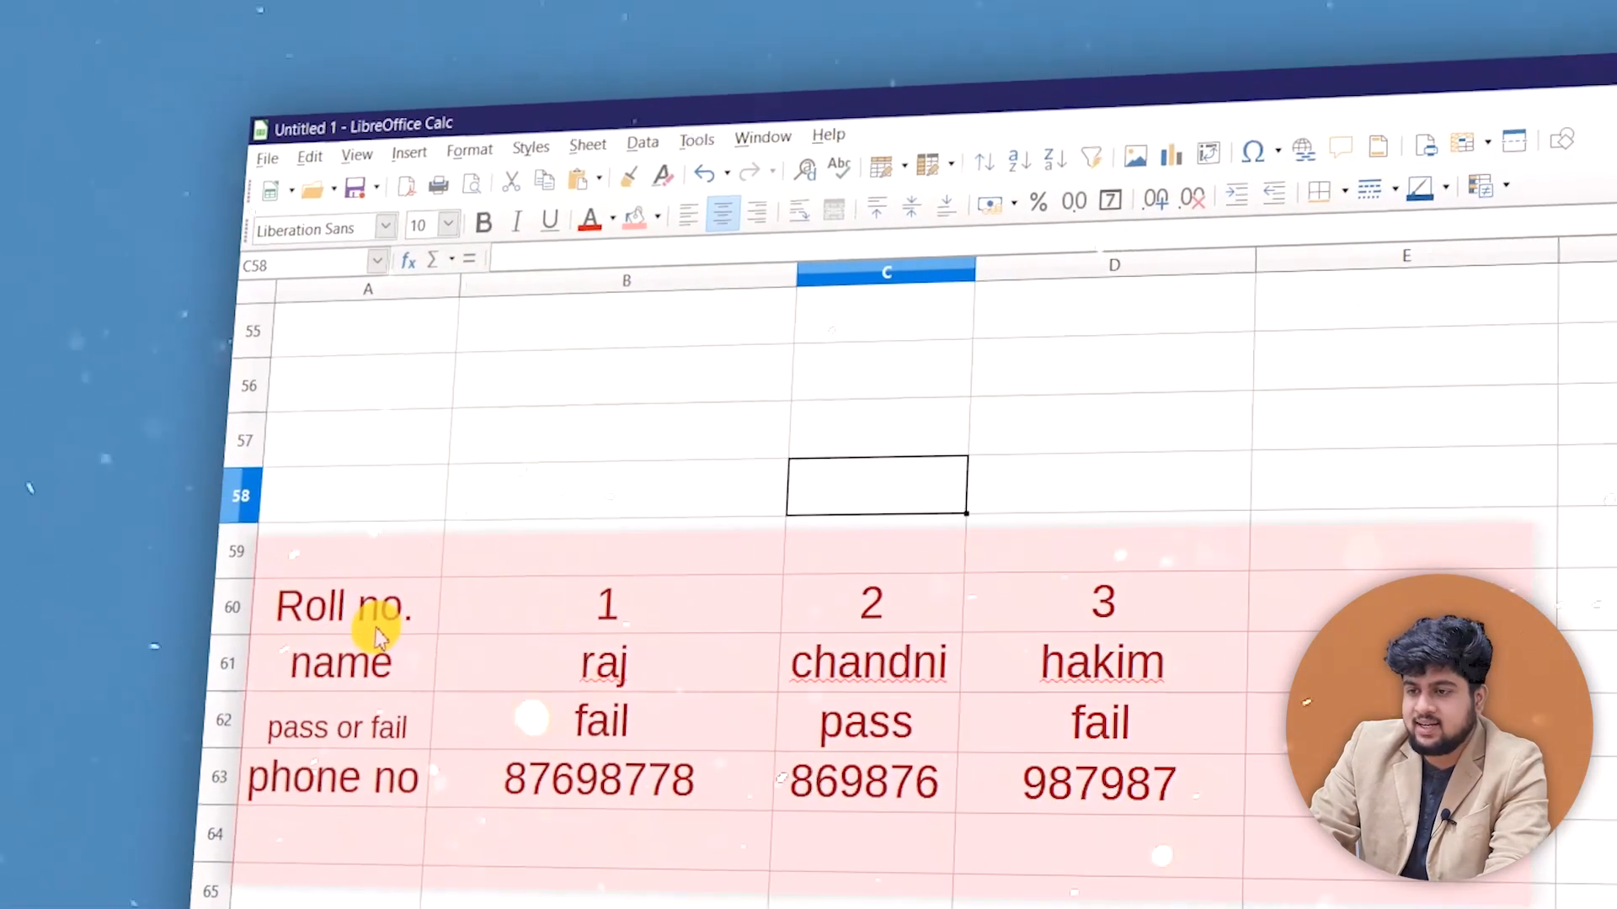
Highlight the horizontal student table A60:D63 to review its layout, and clear the selection.
click(341, 611)
drag(686, 699, 960, 779)
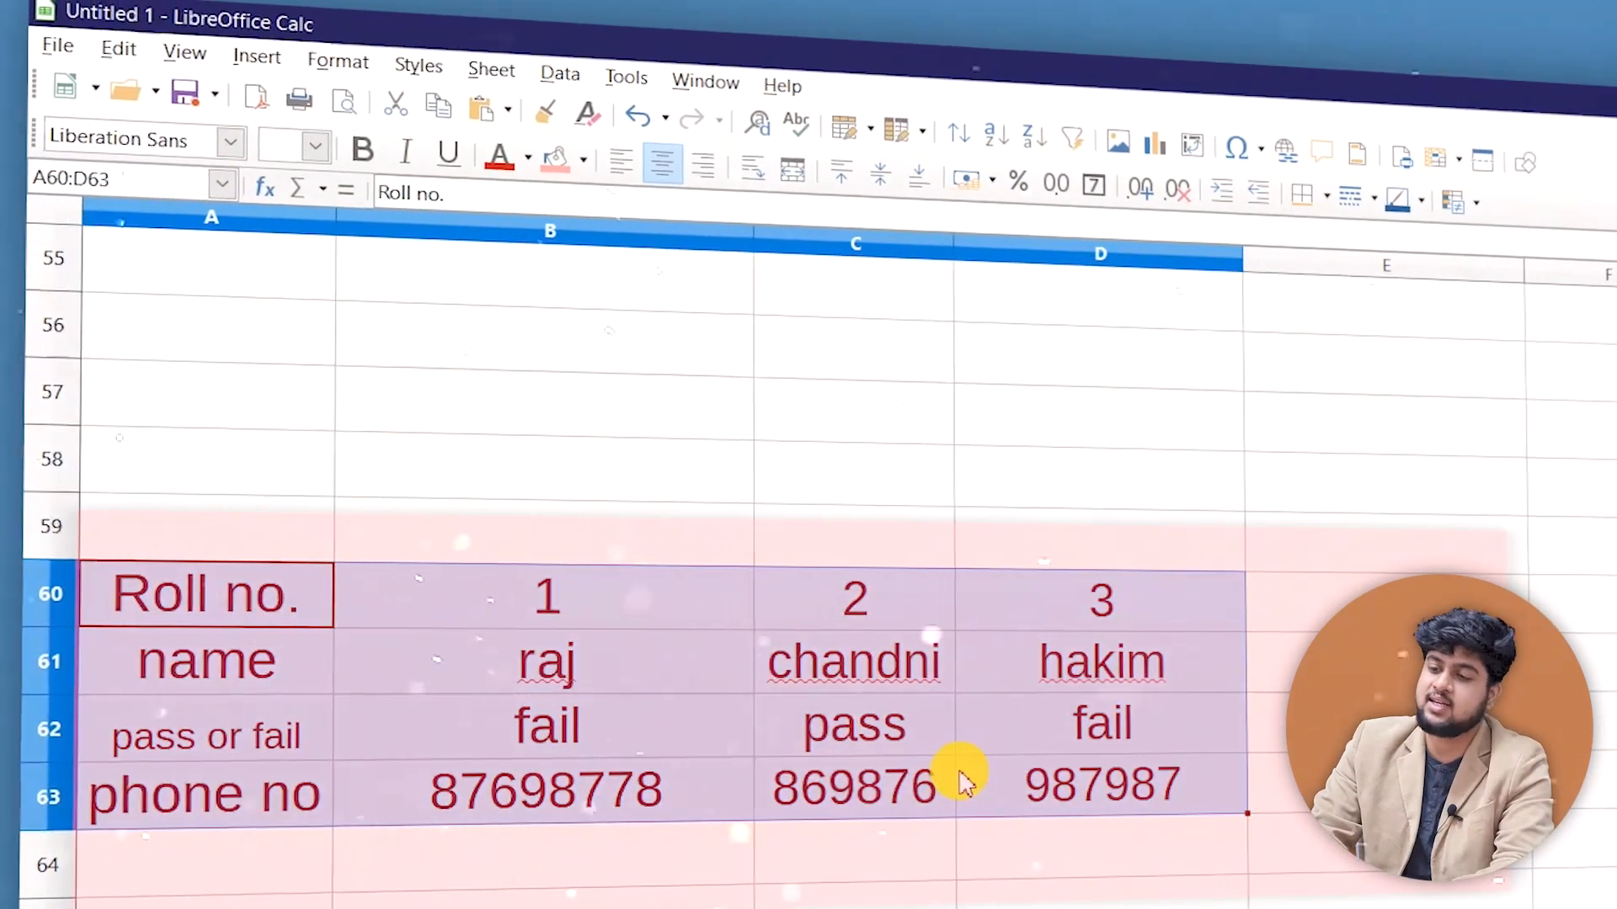
click(876, 908)
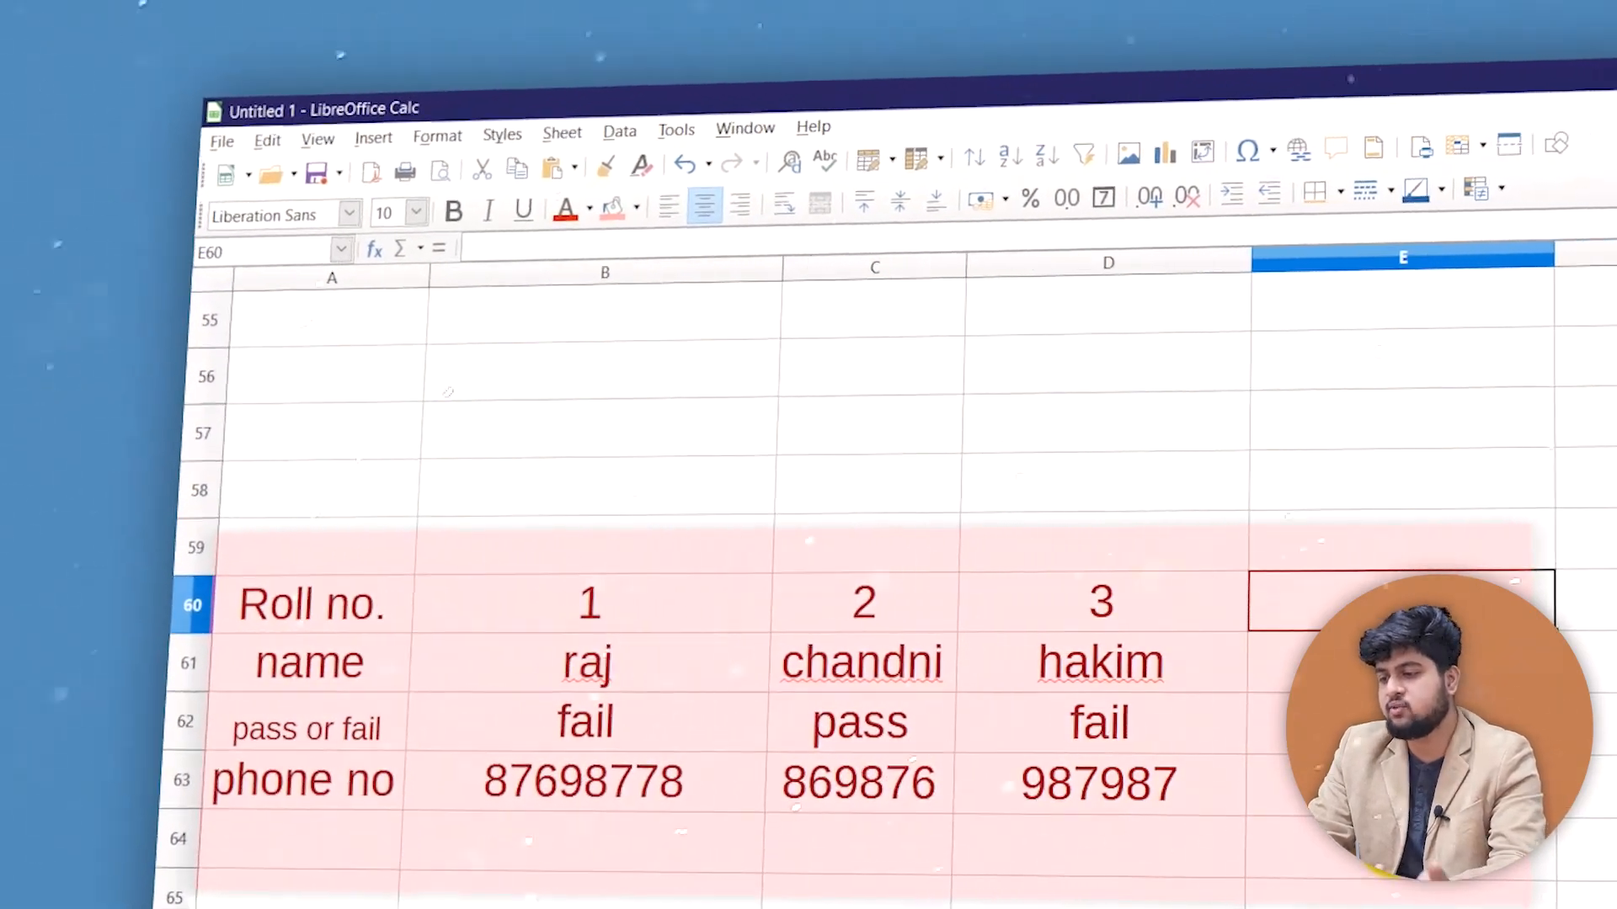
Enter =HLOOKUP(C60,B60:D63,4,0) in cell E65 to look up the phone number for roll number 2, and check the formula.
click(1393, 833)
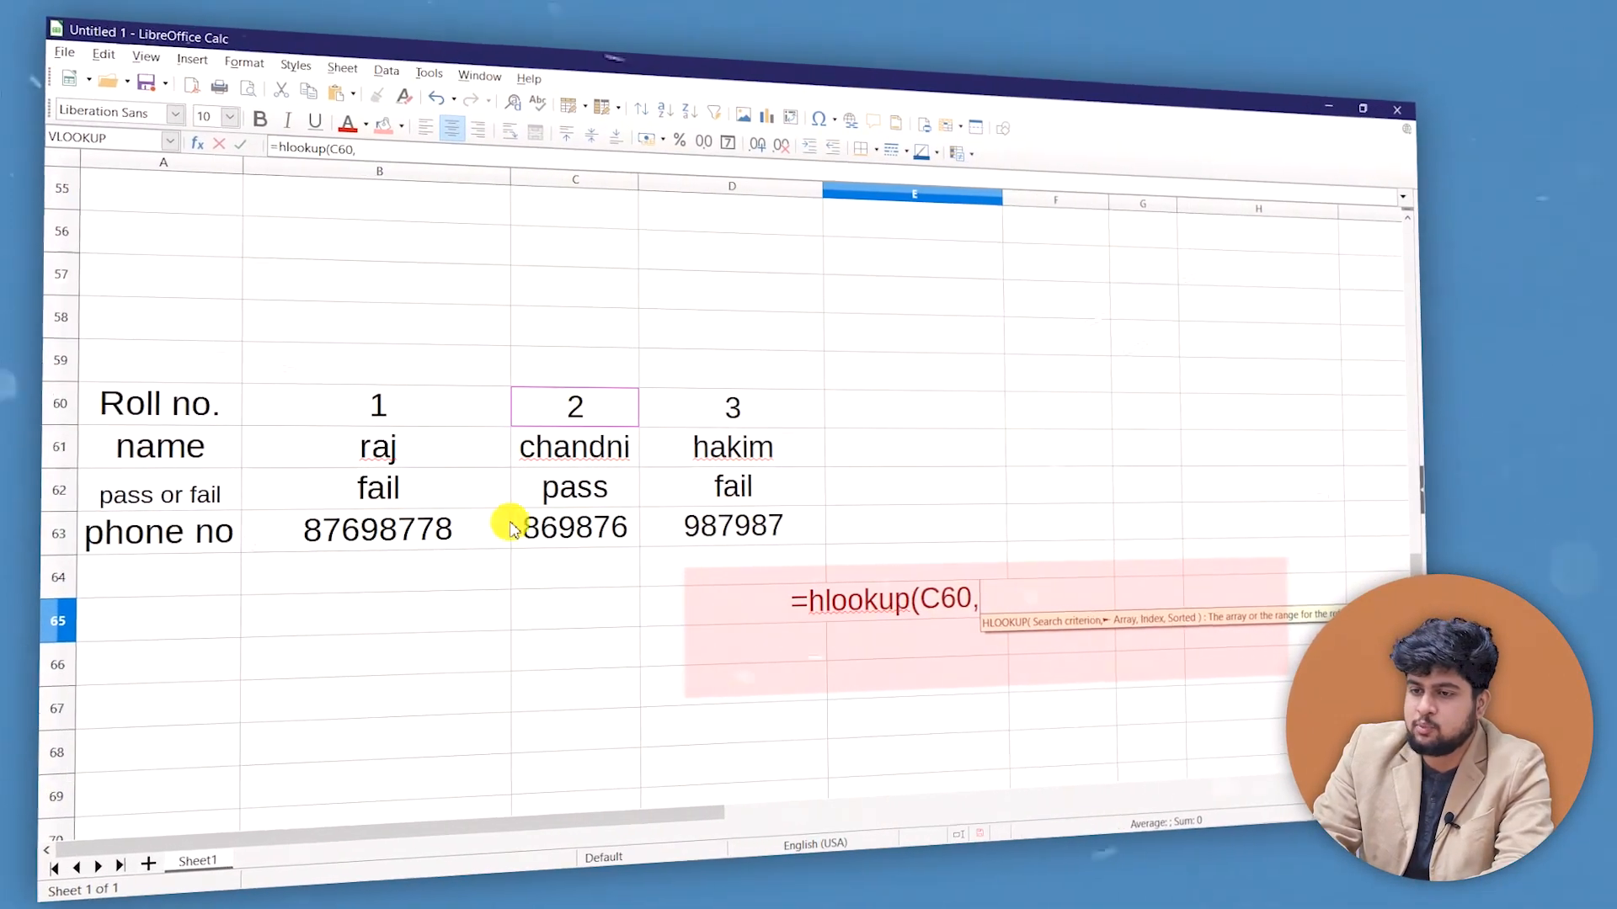
drag(364, 406, 686, 552)
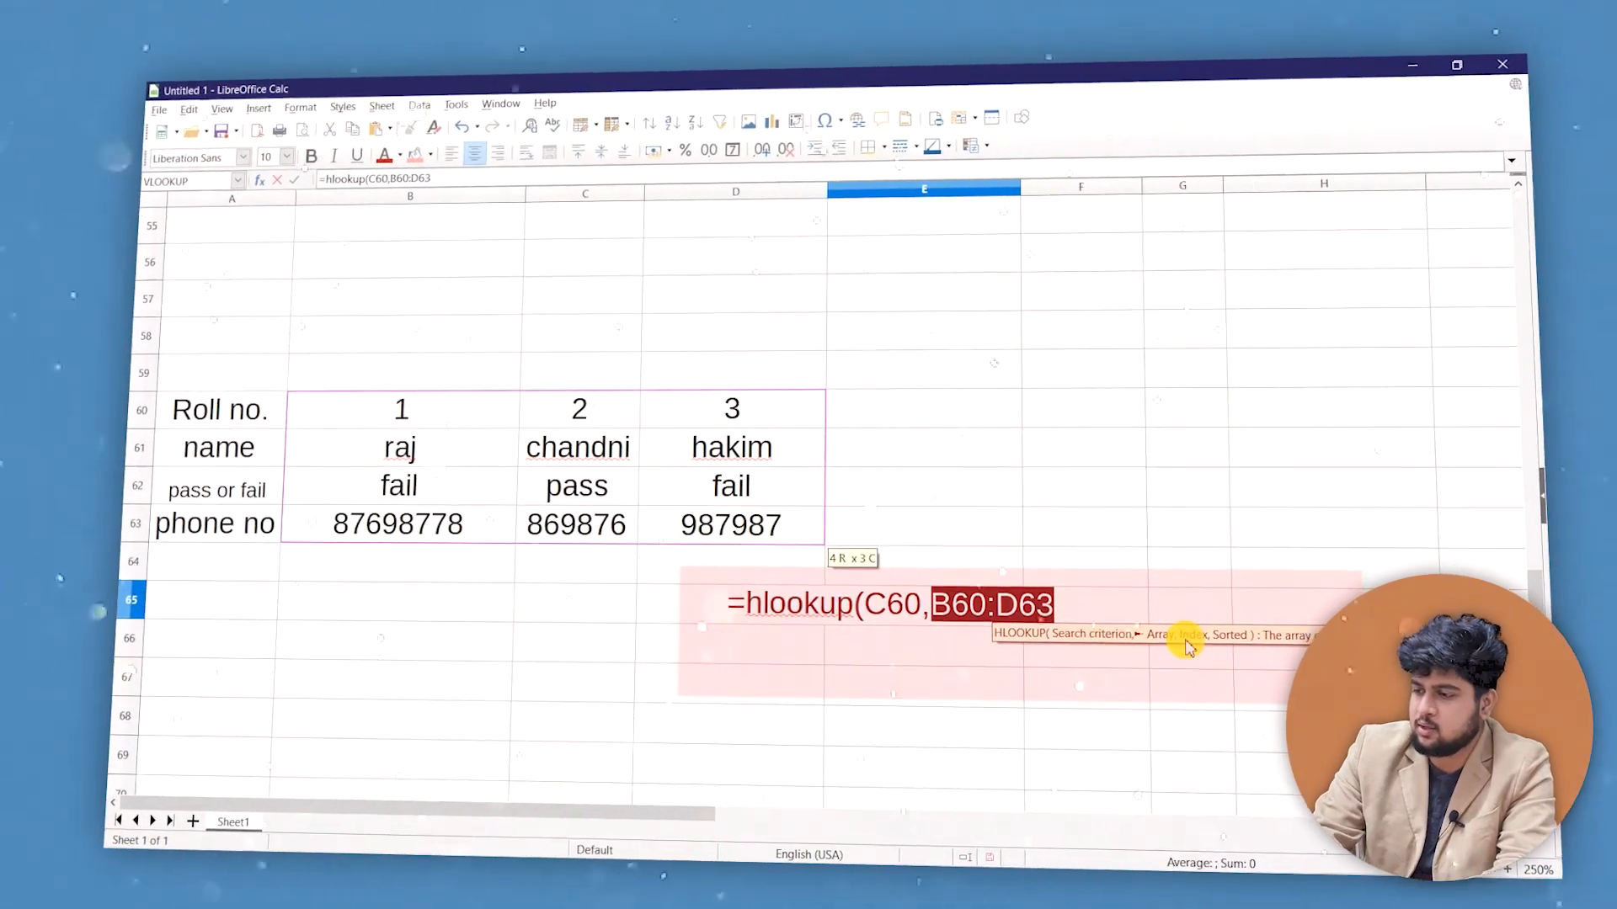
text(,)
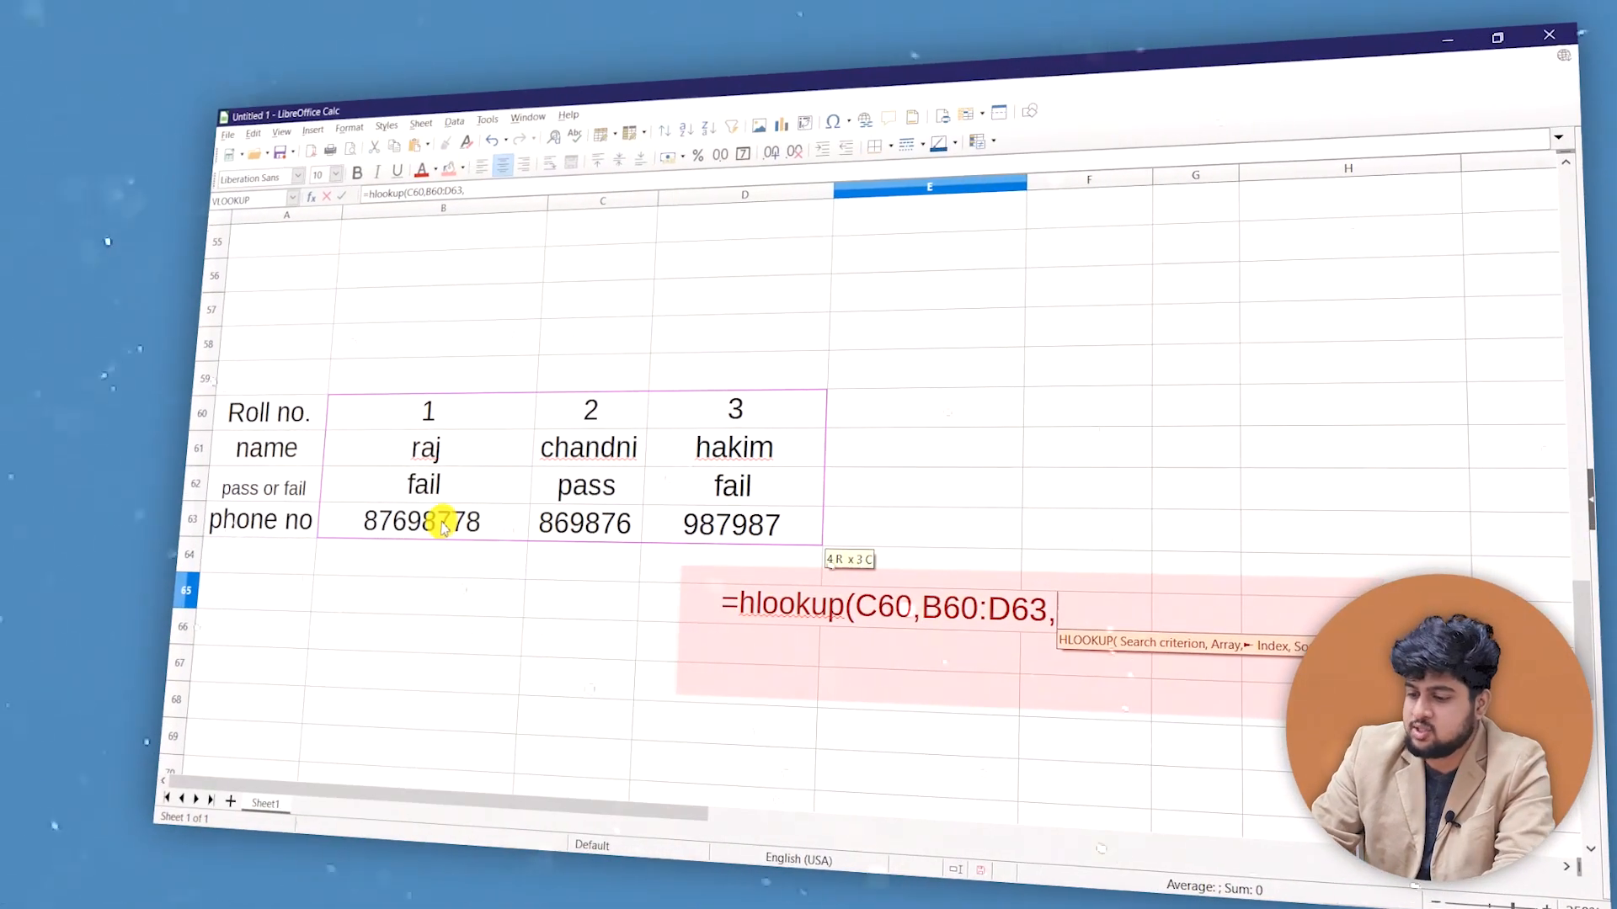
text(4,)
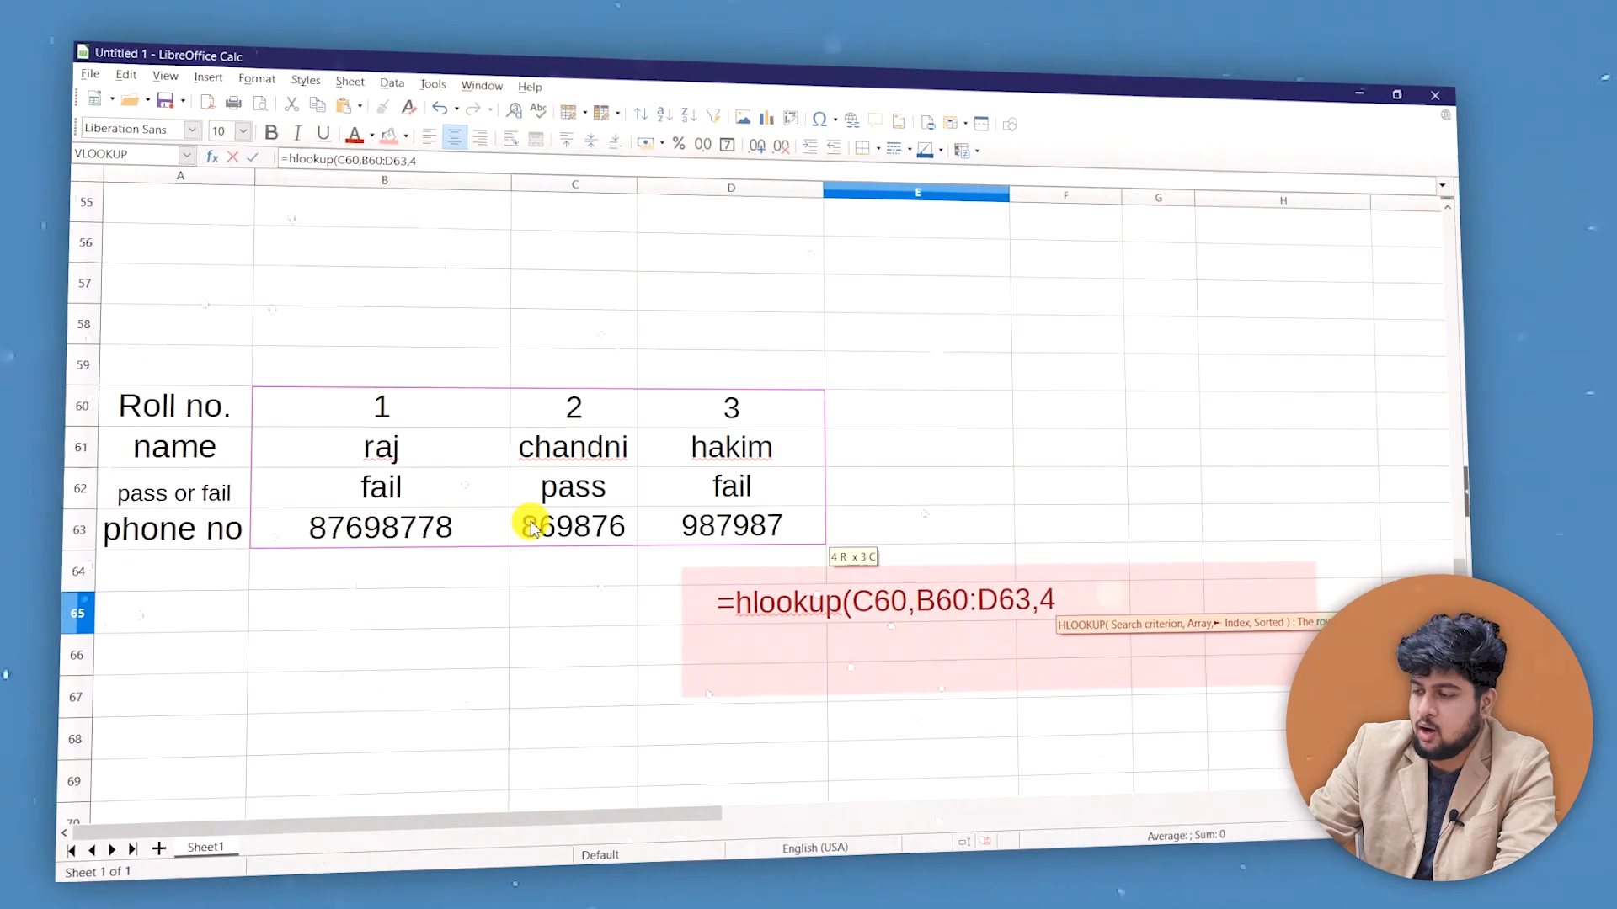
text(0))
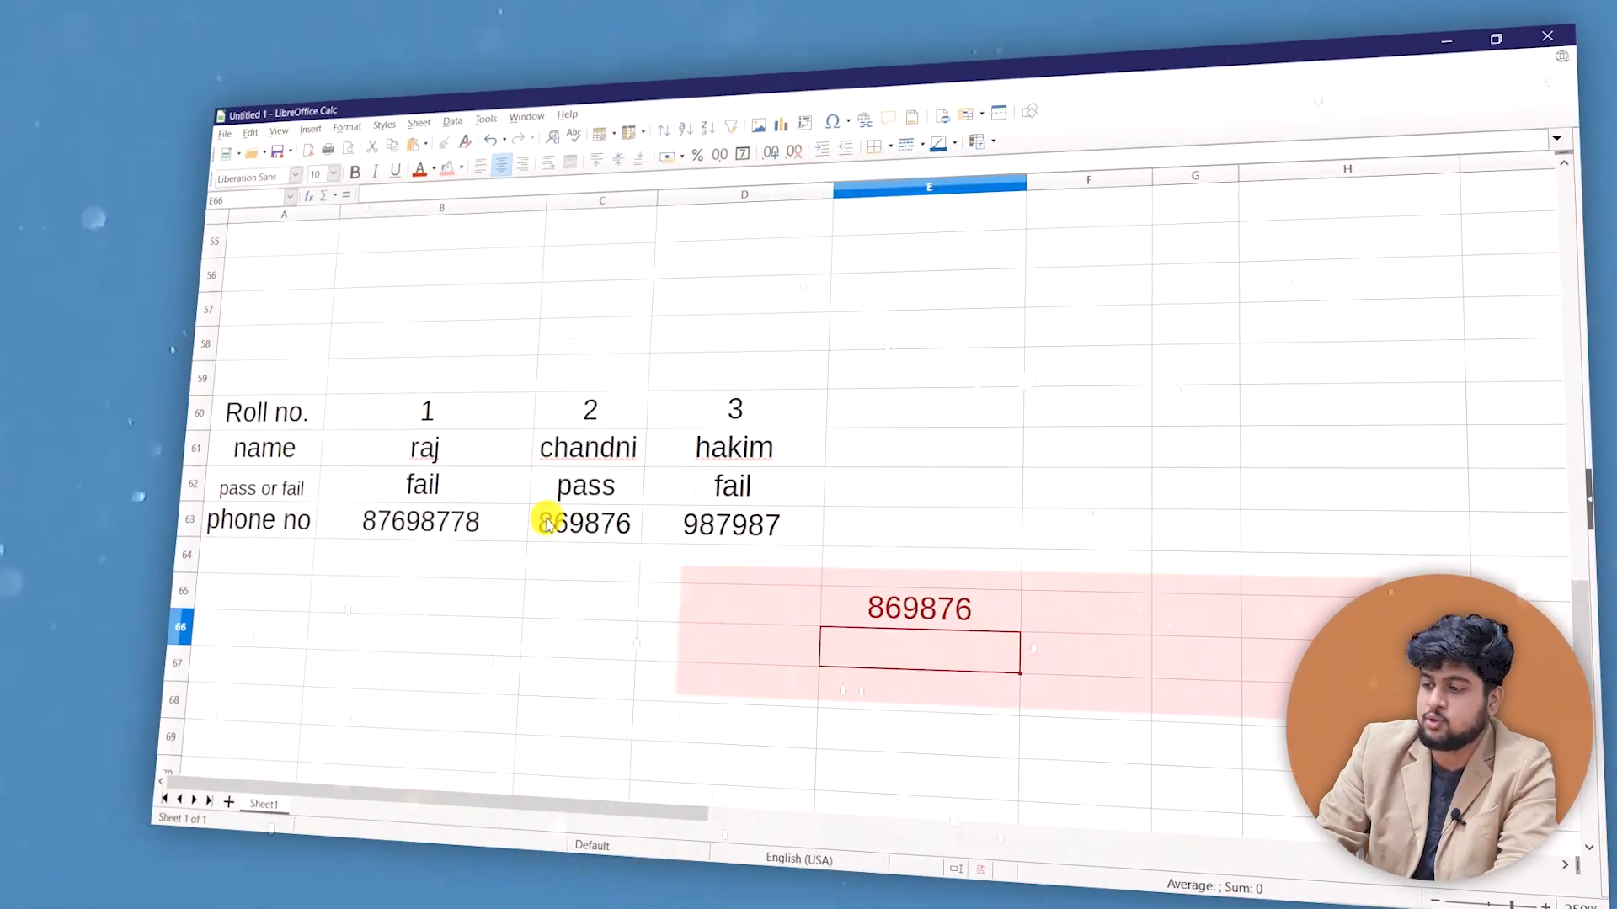
click(834, 607)
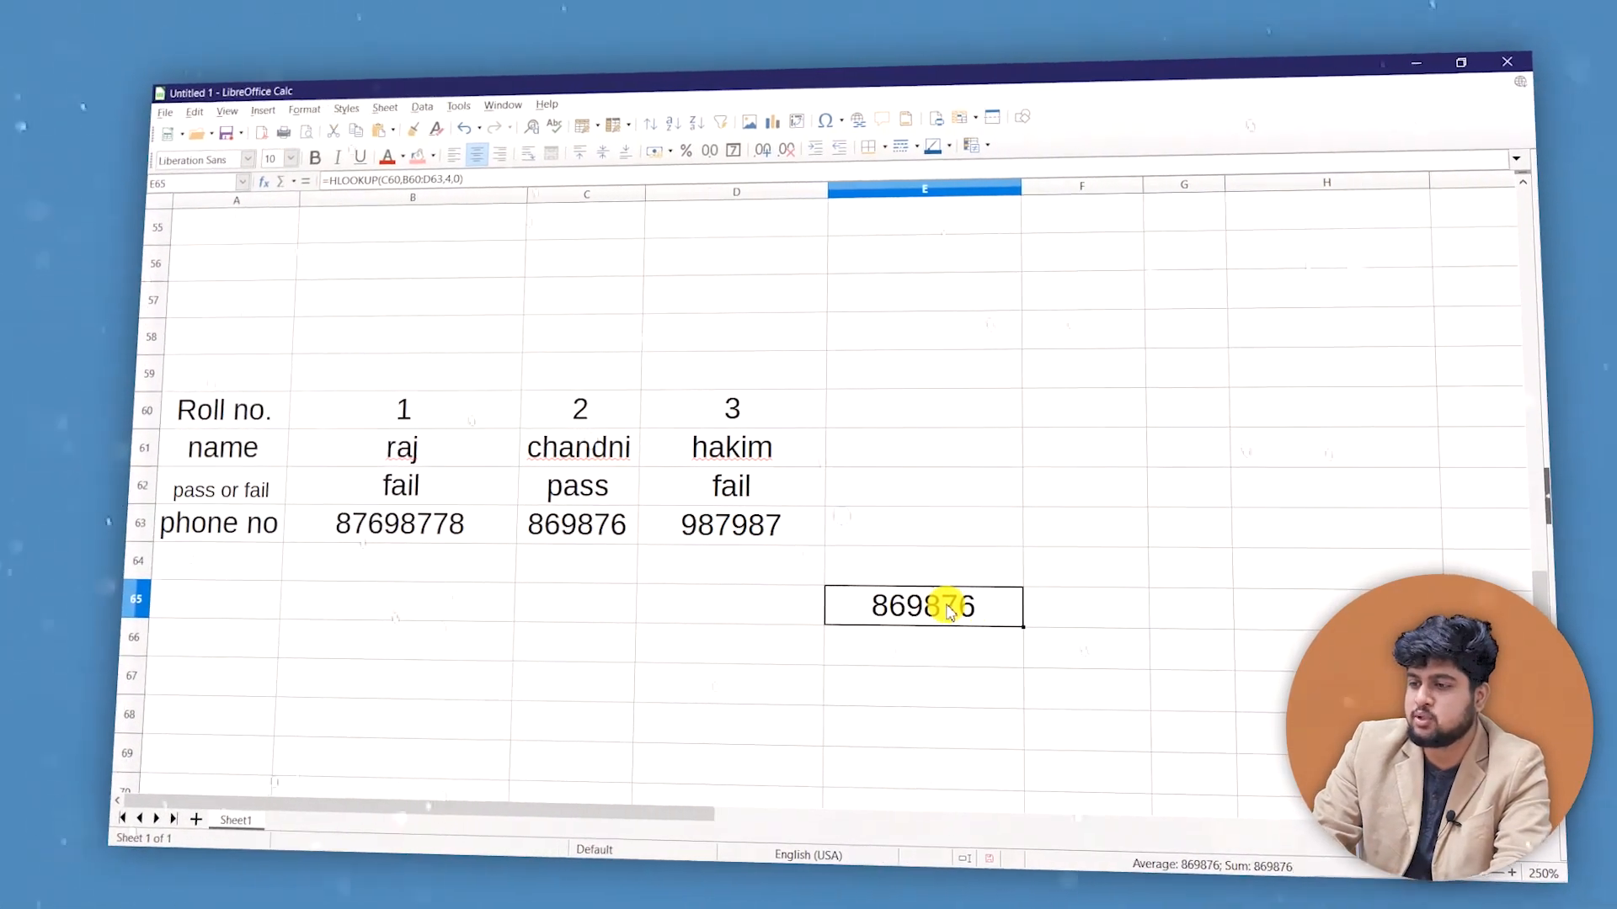
scroll(948, 610, up, 18)
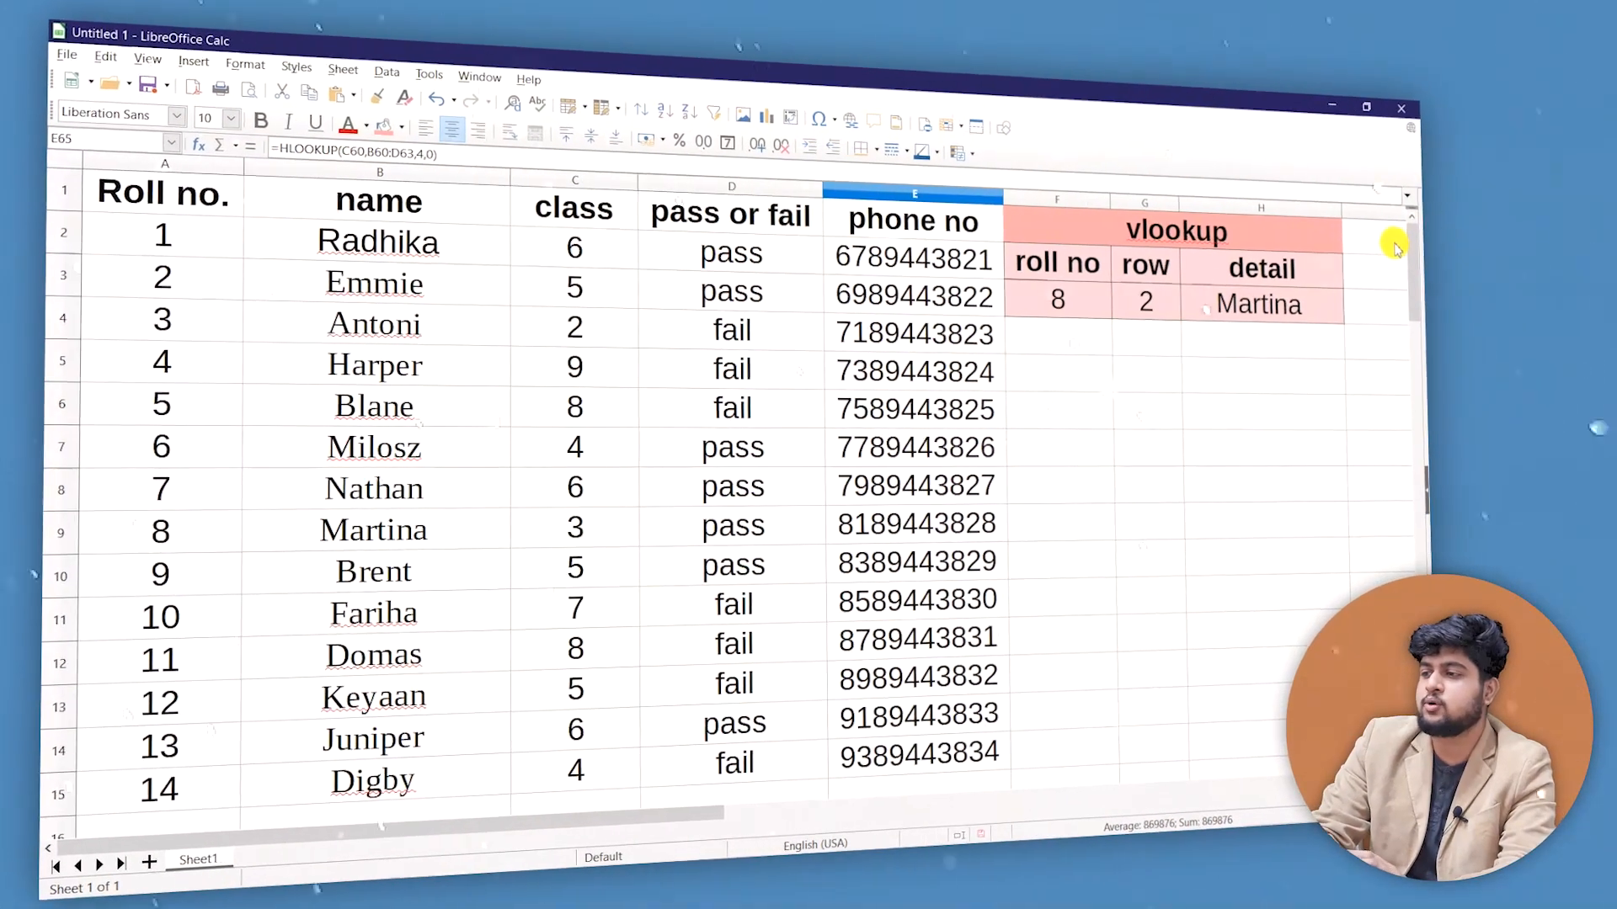